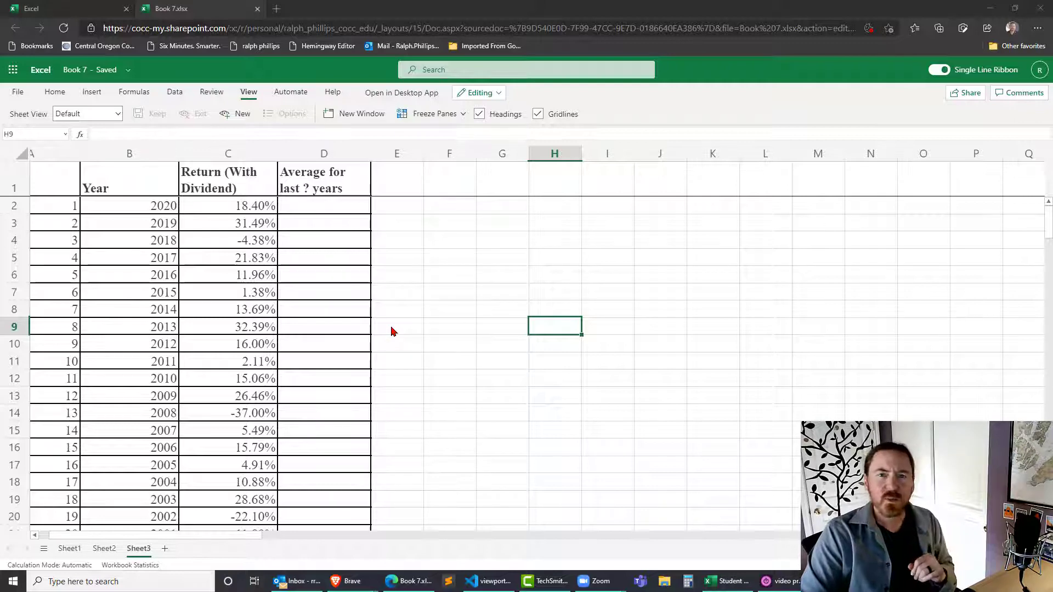
# Enter an AVERAGE formula in D3 covering the 2020 and 2019 returns, C2:C3
pyautogui.click(329, 237)
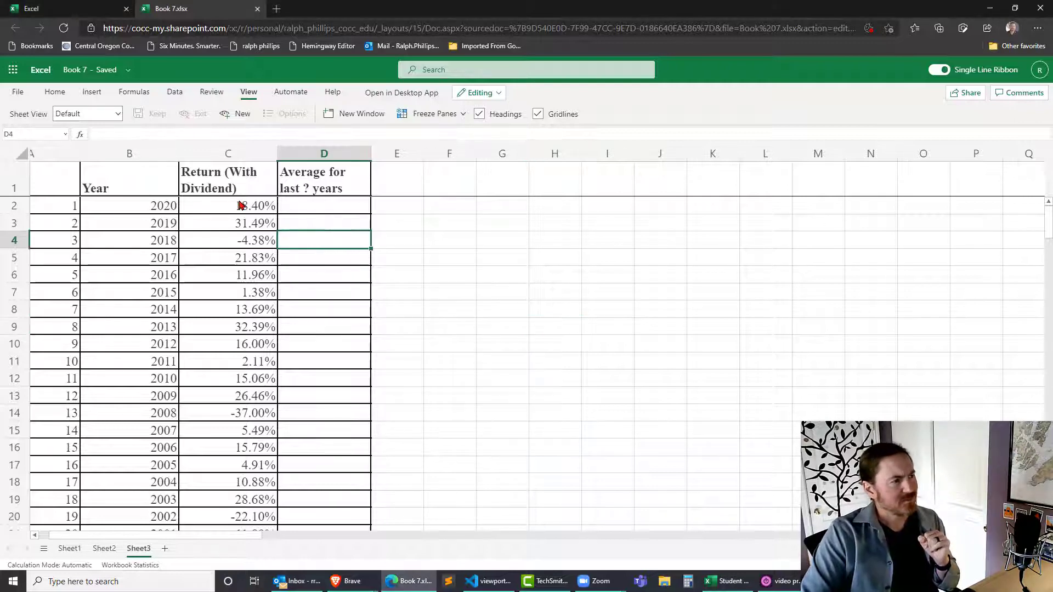
pyautogui.moveTo(239, 205); pyautogui.dragTo(240, 223)
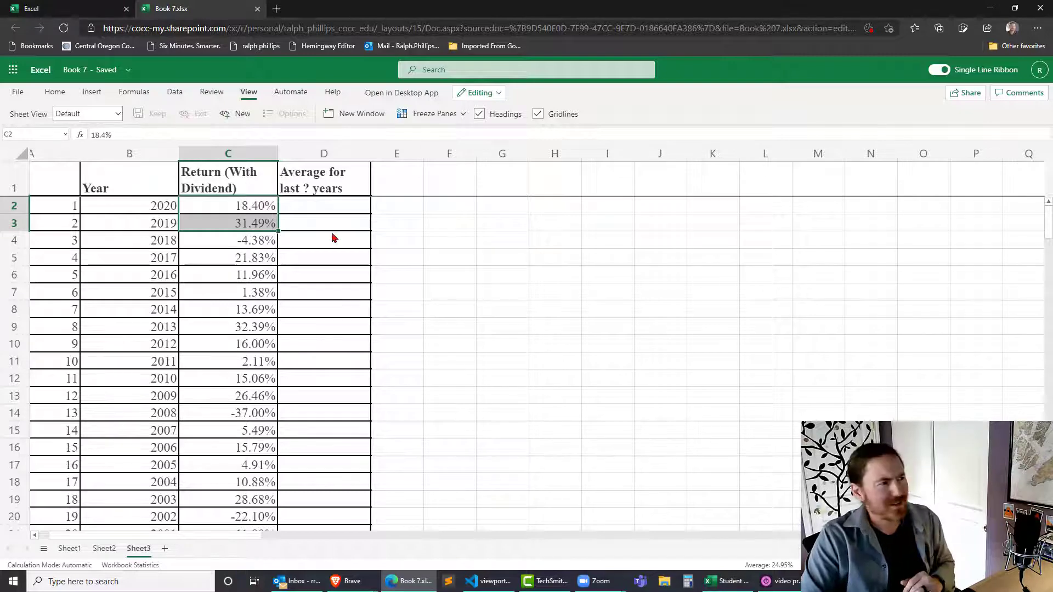
pyautogui.click(403, 238)
pyautogui.click(364, 228)
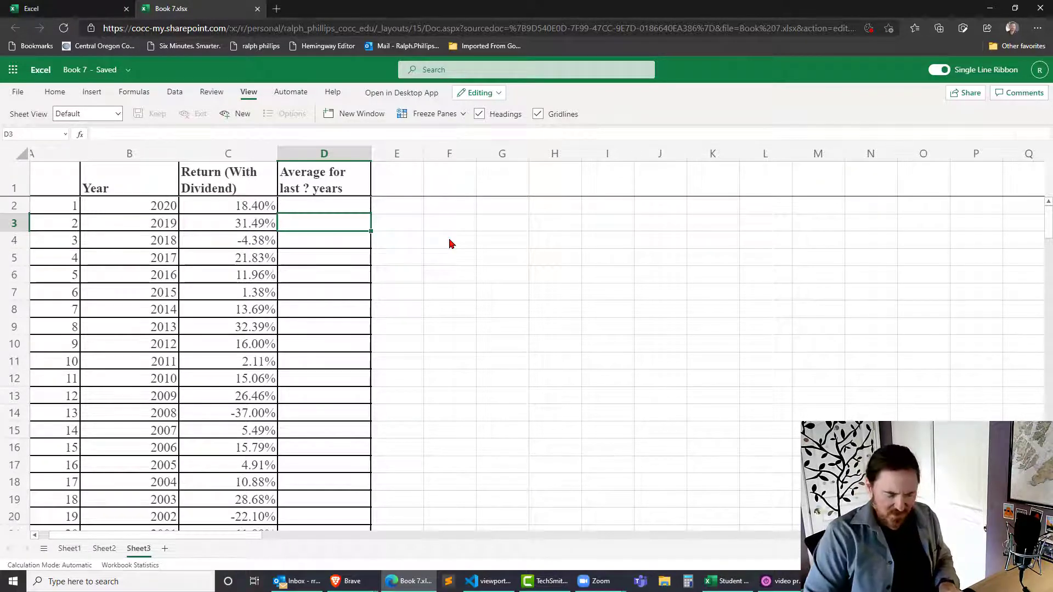
pyautogui.write('=average(')
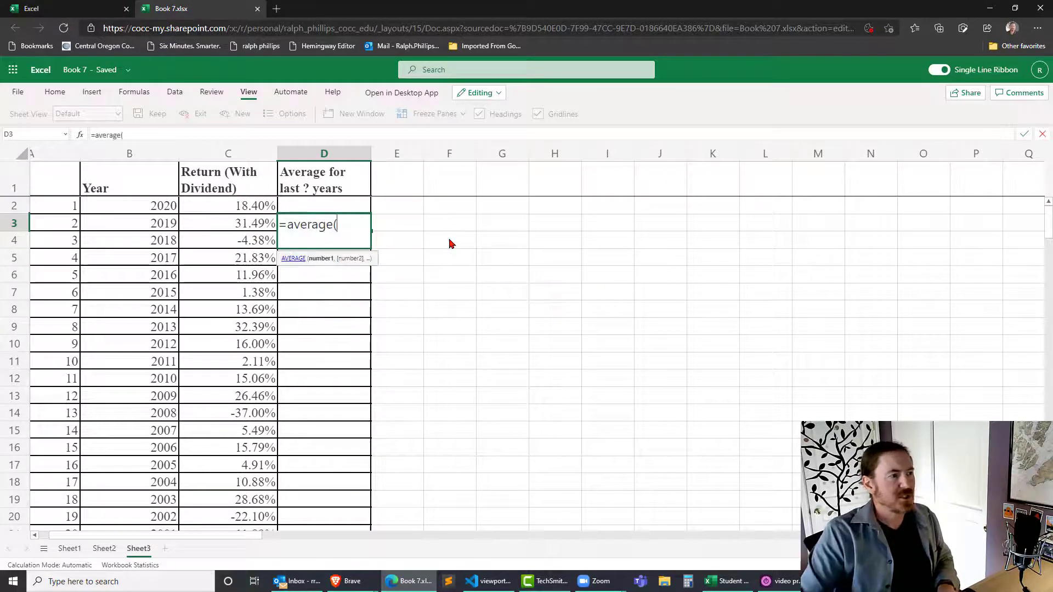
pyautogui.moveTo(251, 207); pyautogui.dragTo(258, 227)
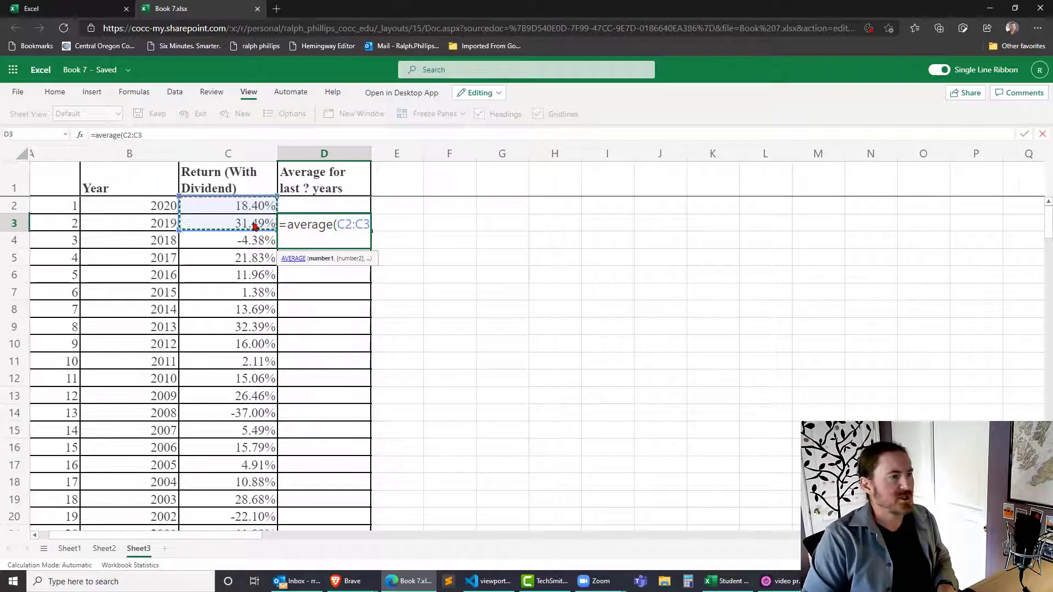
pyautogui.press('Return')
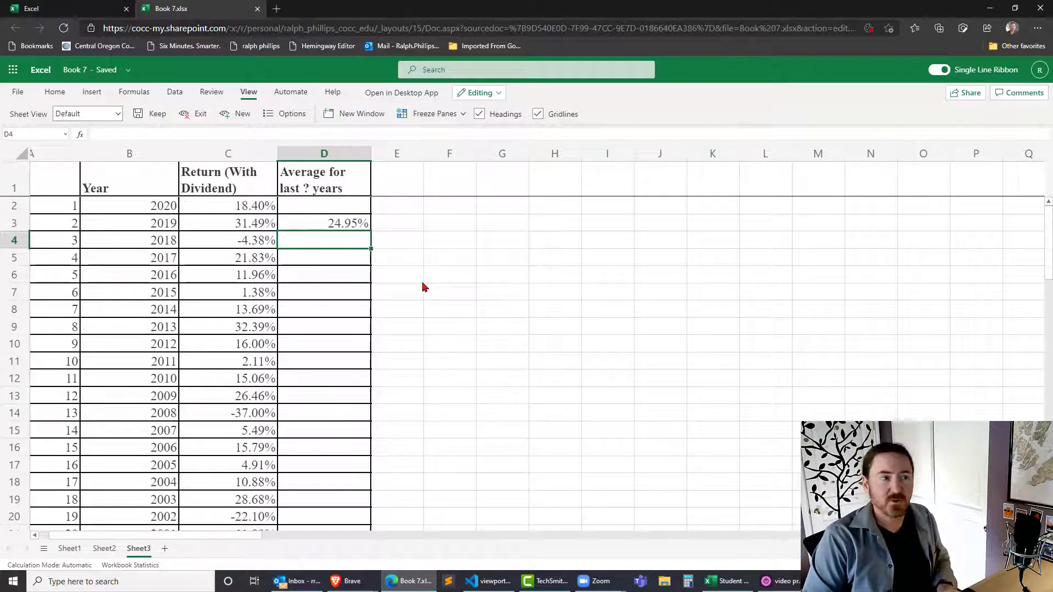
# Enter an AVERAGE formula in D4 covering the returns in C2:C4
pyautogui.write('=av')
pyautogui.press('Tab')
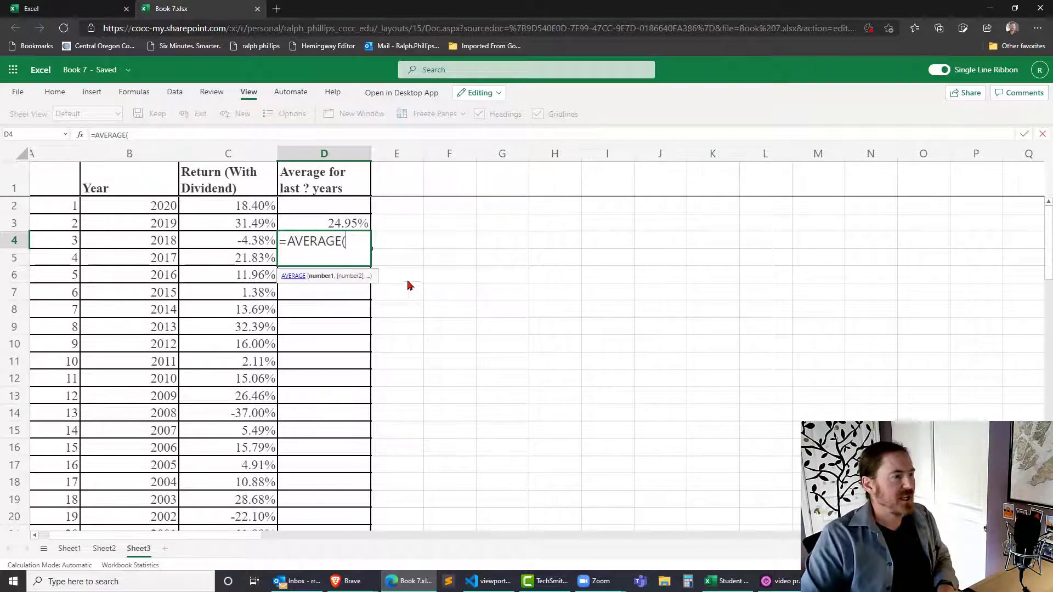
pyautogui.moveTo(258, 207); pyautogui.dragTo(255, 240)
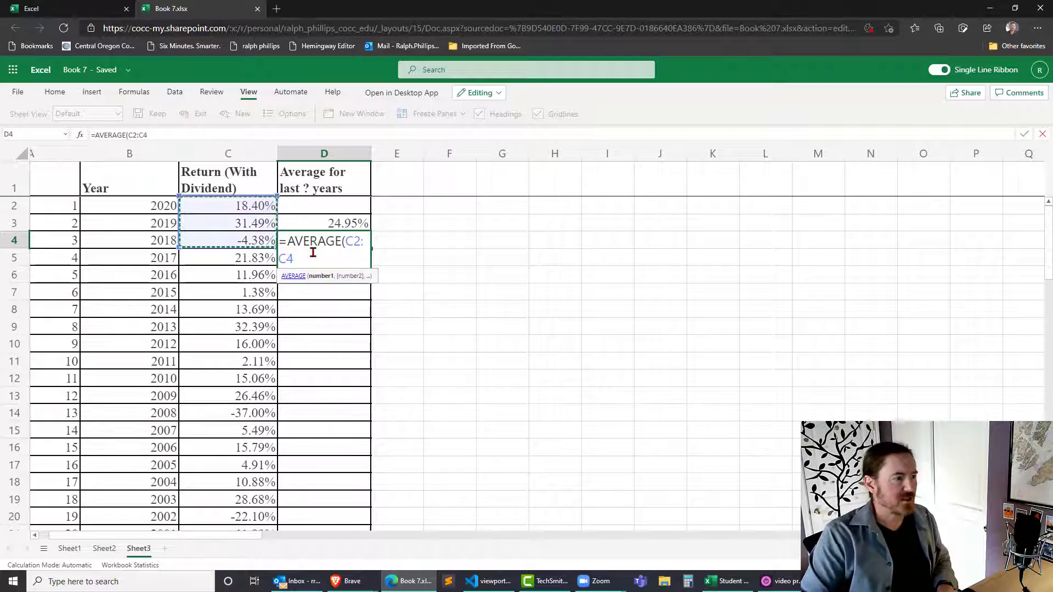
pyautogui.press('Return')
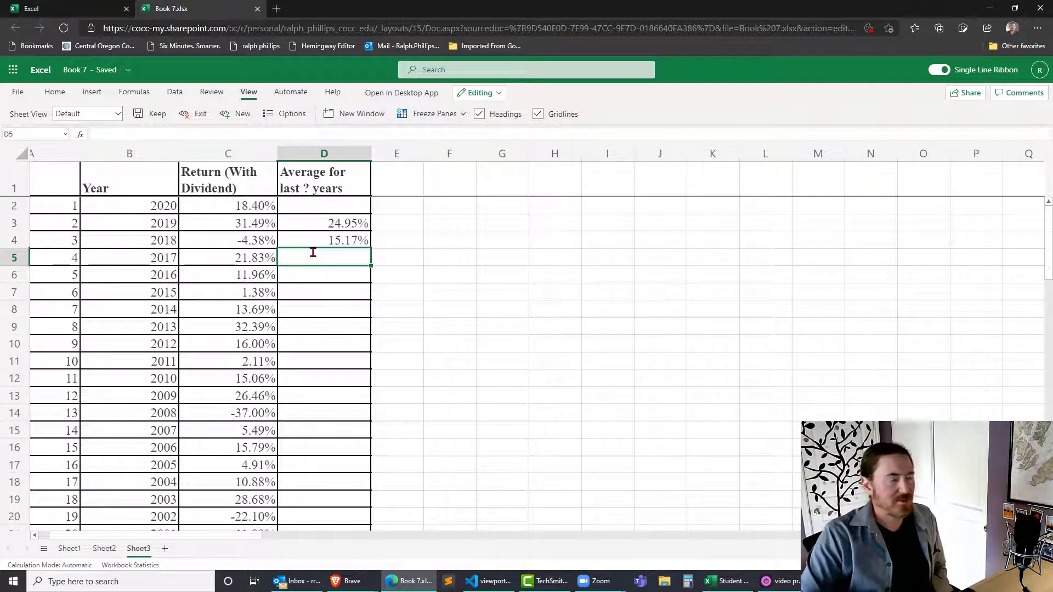
# Try to extend the average pattern by filling the D3:D4 formulas down through D7
pyautogui.scroll(-13, 315, 336)
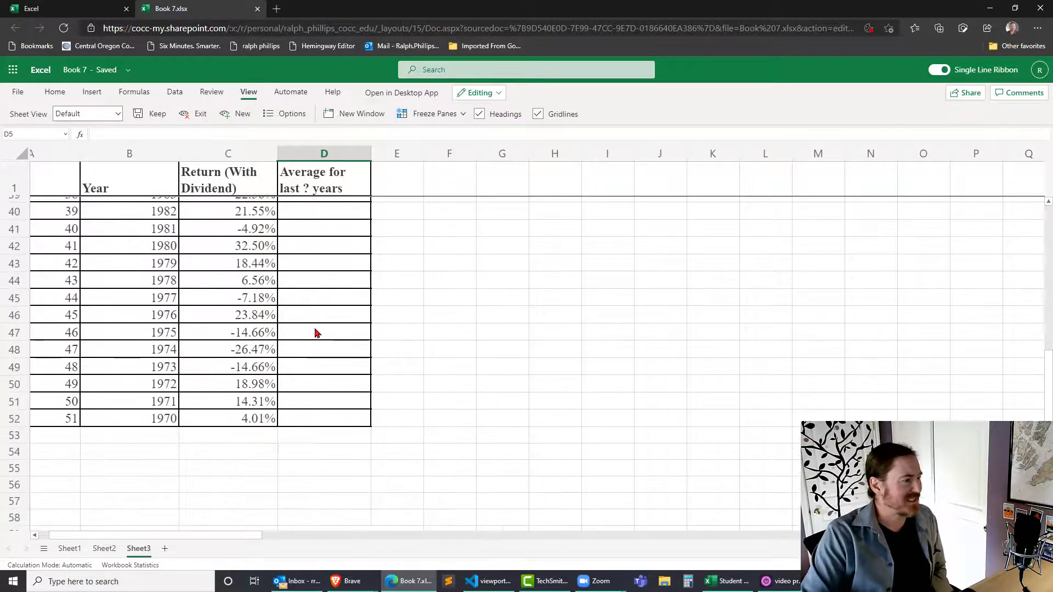
pyautogui.scroll(13, 313, 452)
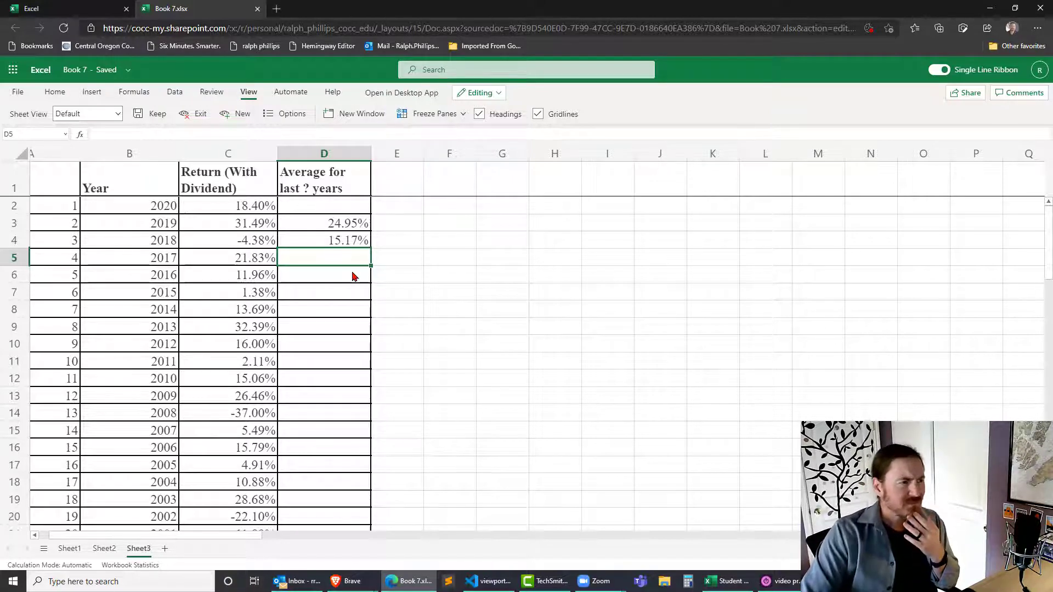
pyautogui.doubleClick(362, 246)
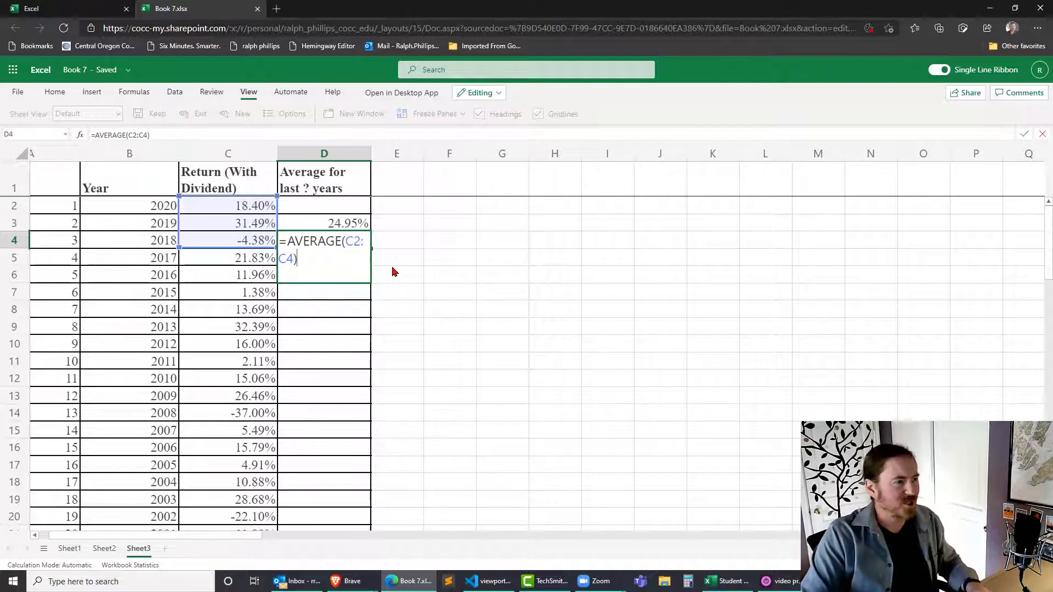
pyautogui.press('Escape')
pyautogui.press('Up')
pyautogui.hotkey('shift', 'Down')
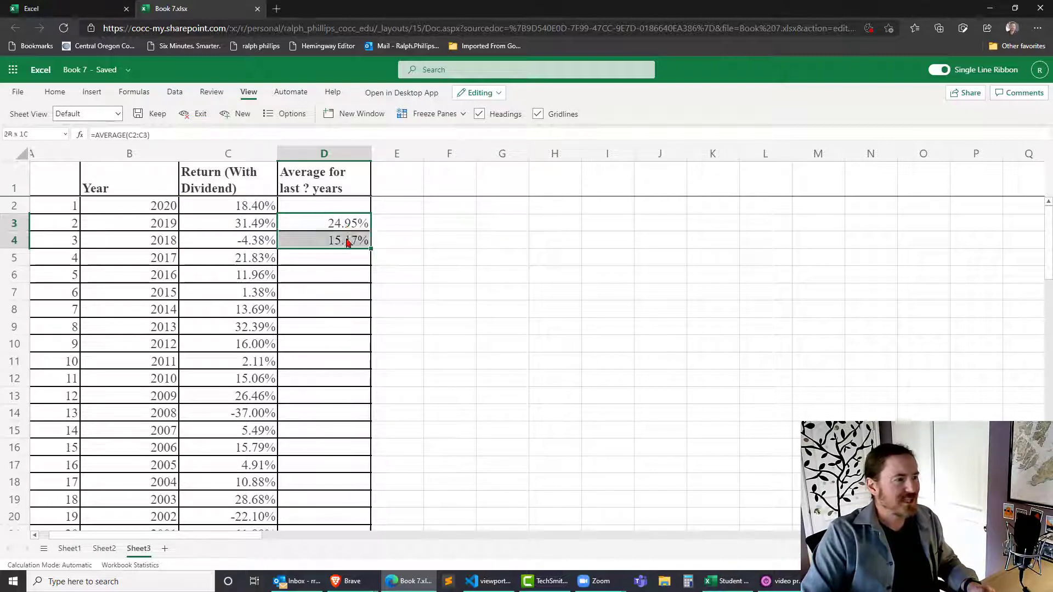
pyautogui.moveTo(369, 248); pyautogui.dragTo(367, 296)
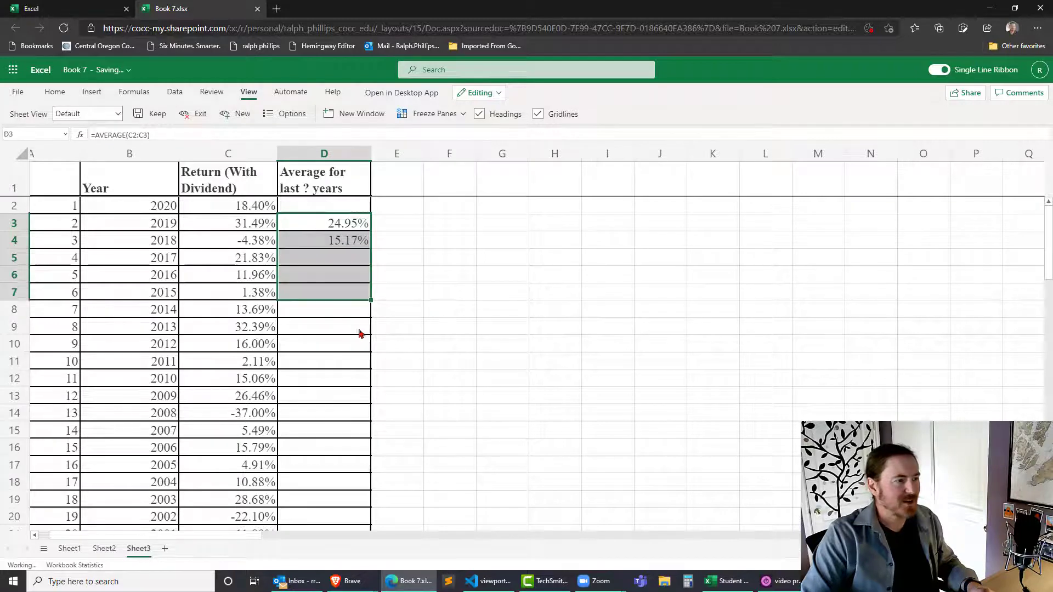
# Inspect which cell range the filled formula in D7 averages, leaving the formula as it is
pyautogui.click(354, 329)
pyautogui.doubleClick(352, 292)
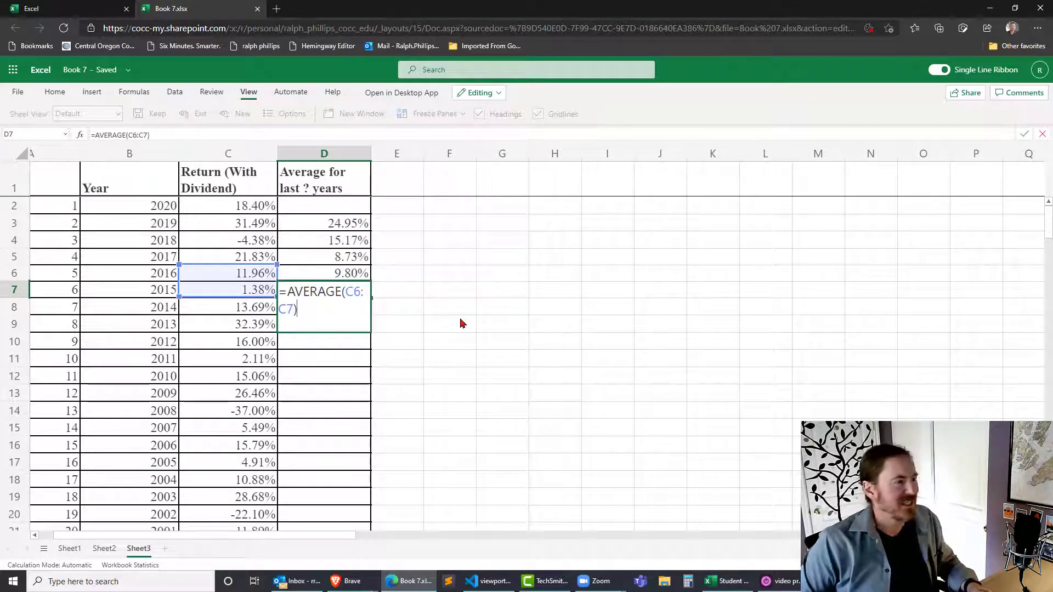
pyautogui.press('Escape')
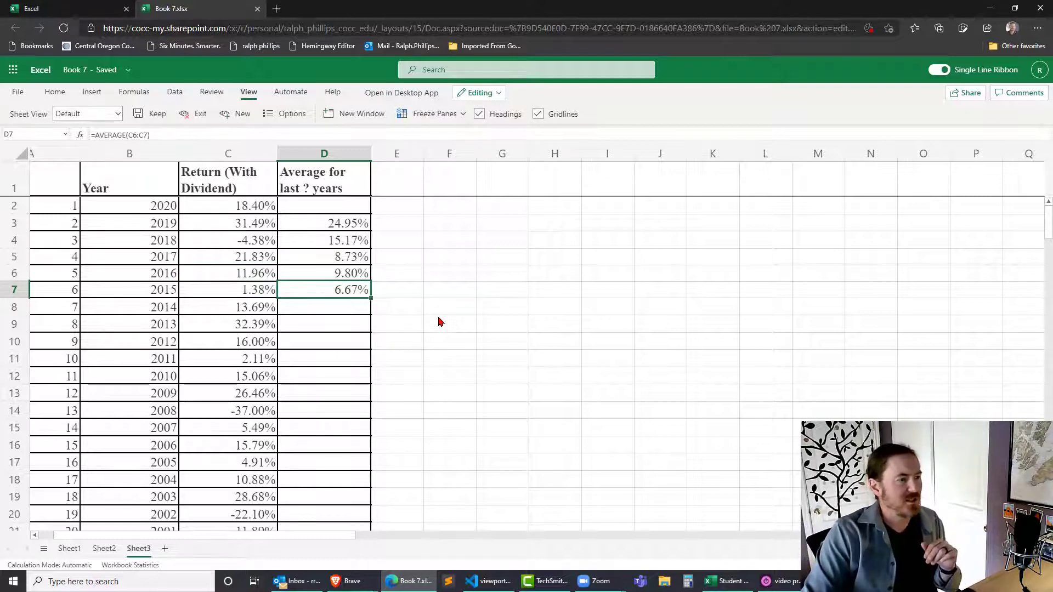
# Clear the average formulas from D3:D7
pyautogui.click(438, 322)
pyautogui.moveTo(329, 223); pyautogui.dragTo(334, 289)
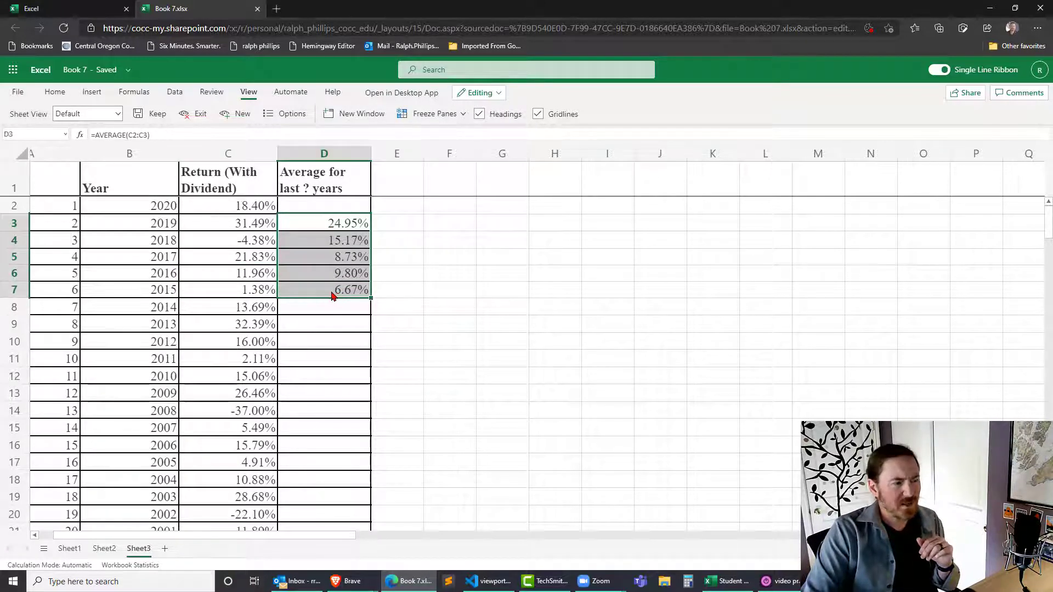
pyautogui.press('Delete')
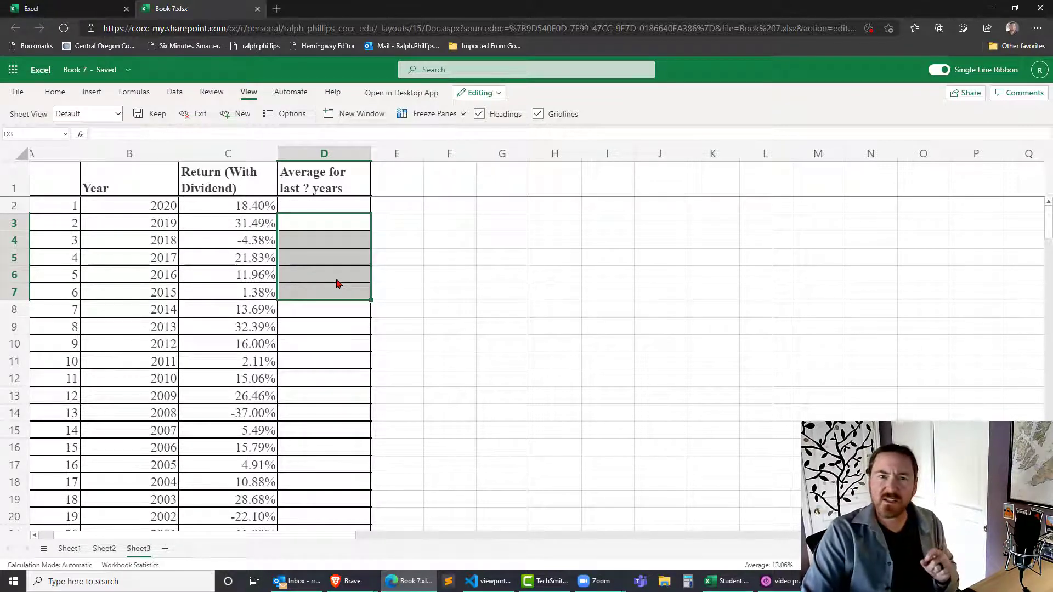
pyautogui.click(337, 279)
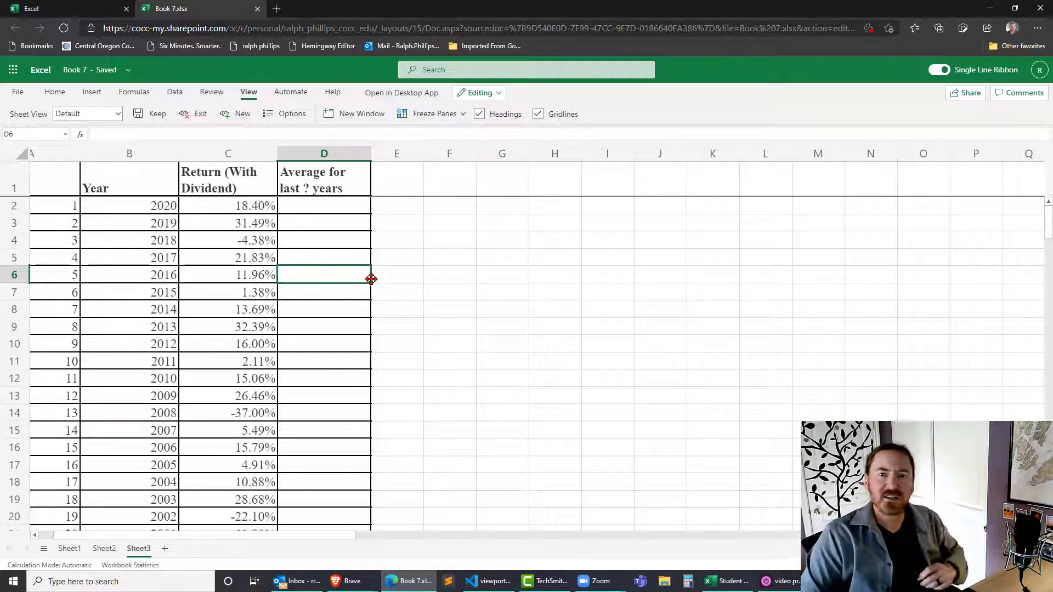
# Enter =SUM(C2:C3)/A3 in D3 to average the returns by the year count, and review its references
pyautogui.click(344, 228)
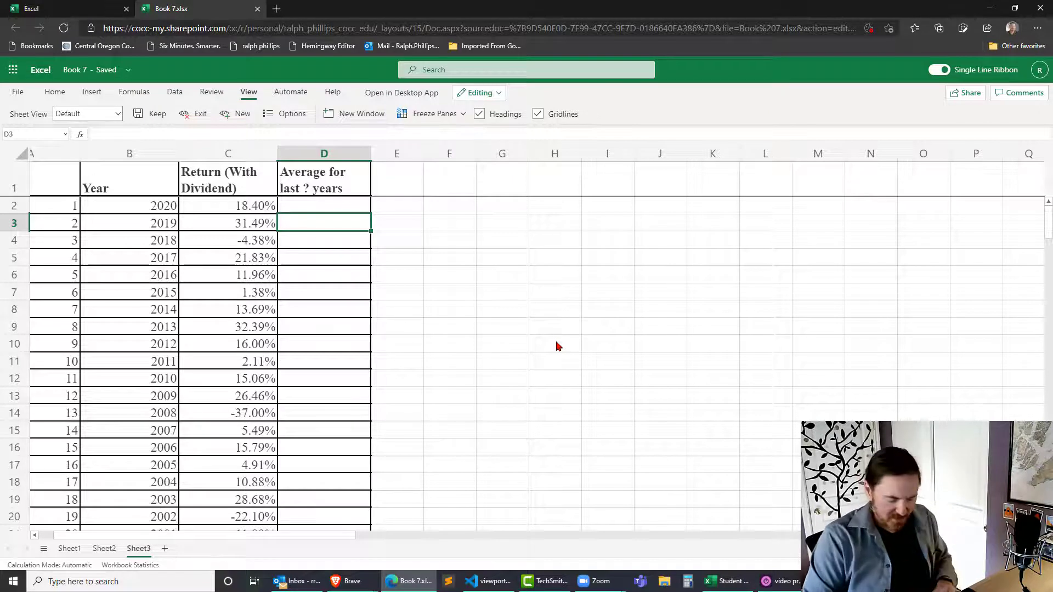
pyautogui.write('=sum(')
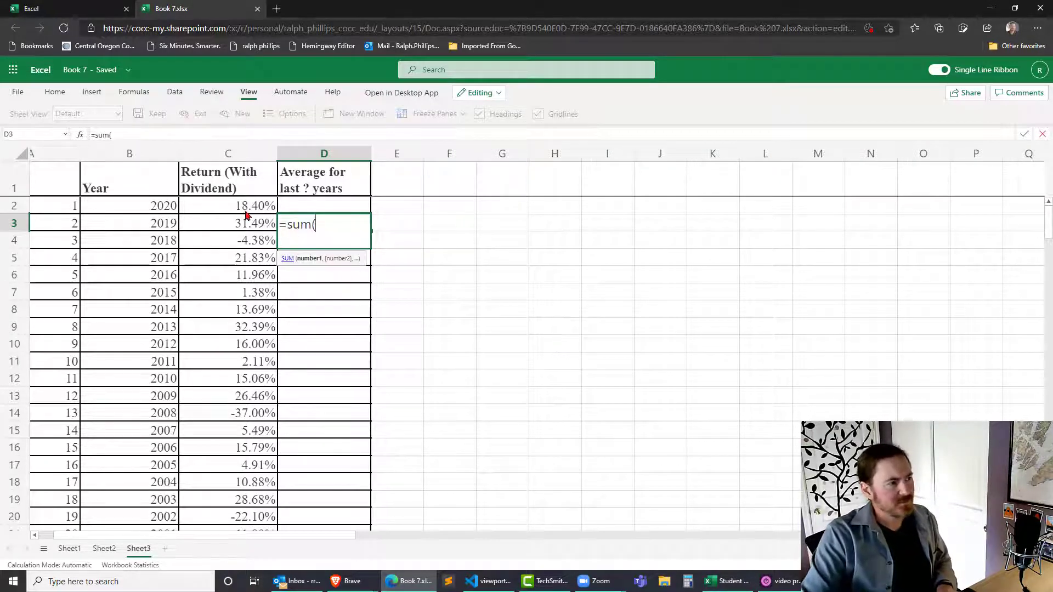
pyautogui.moveTo(246, 207); pyautogui.dragTo(246, 225)
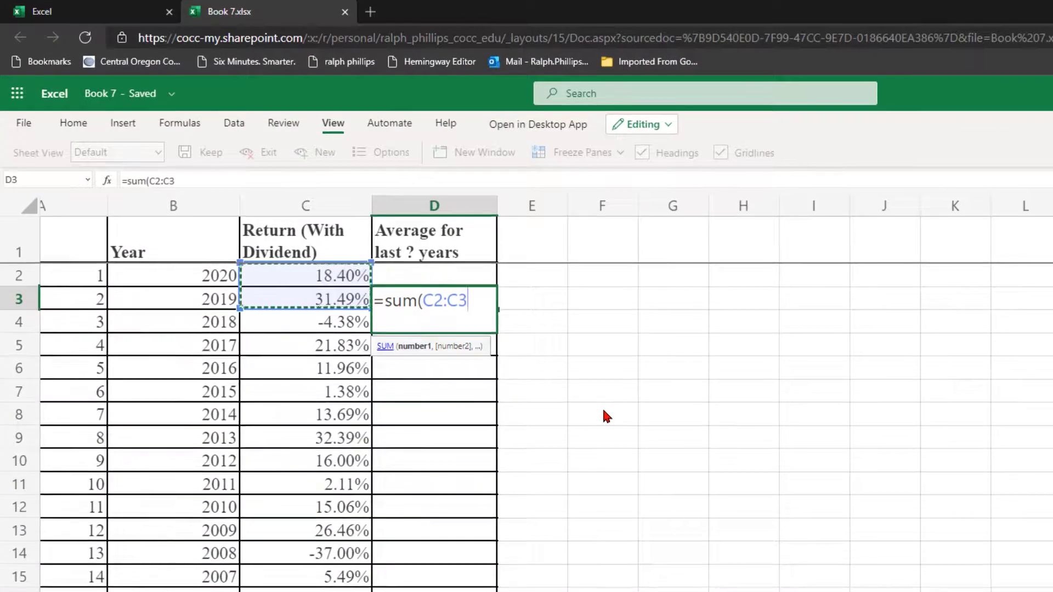
pyautogui.write(')')
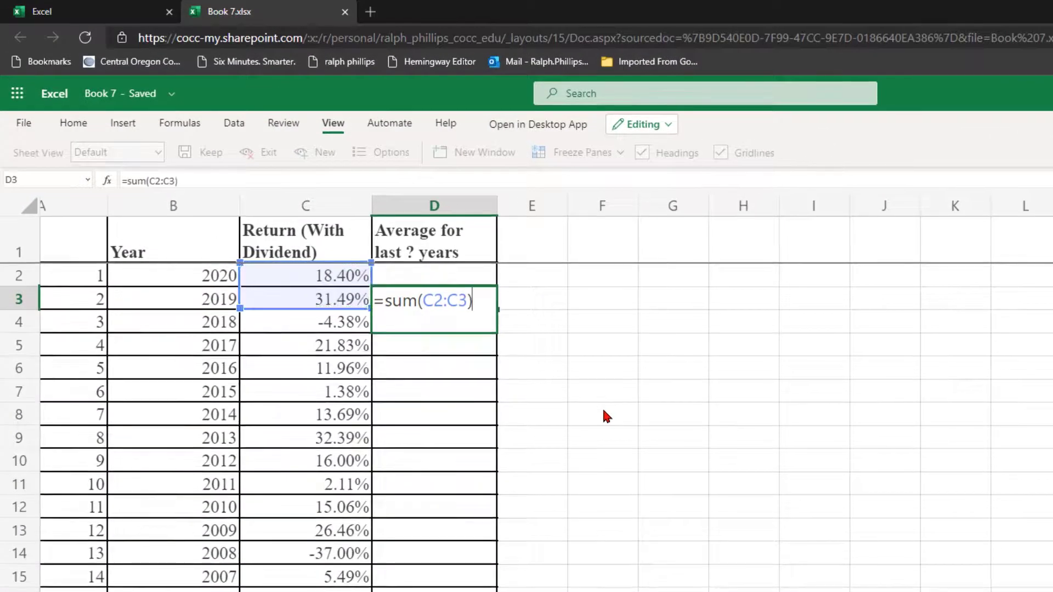
pyautogui.write('/')
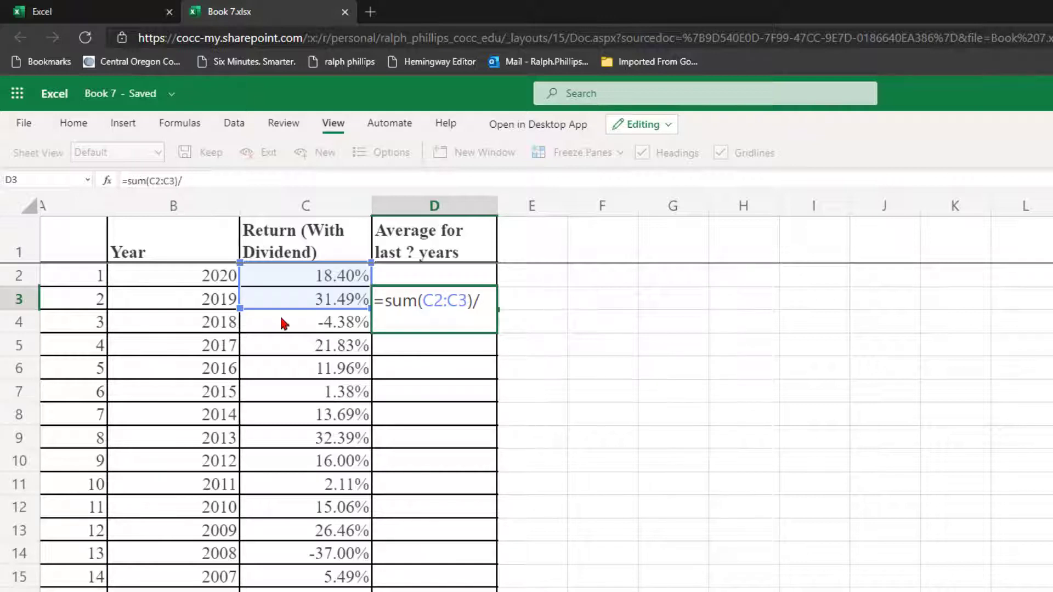
pyautogui.click(67, 306)
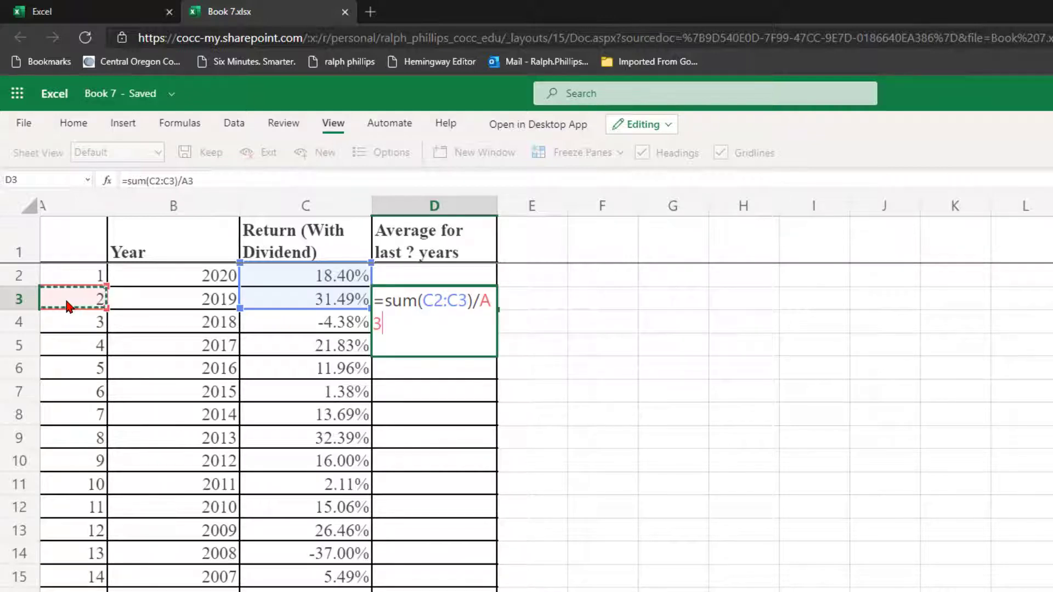
pyautogui.press('Return')
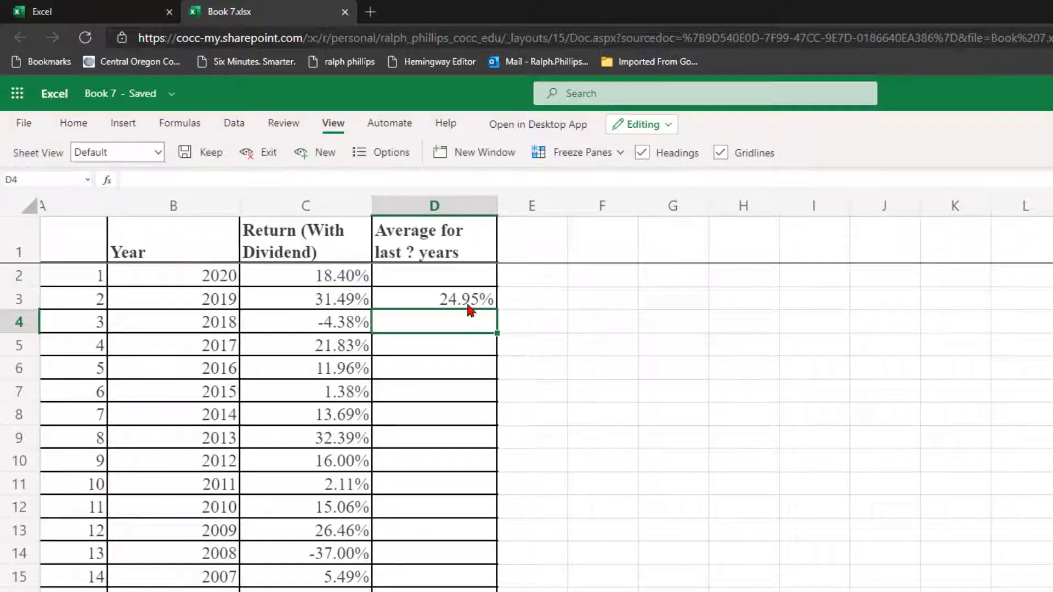
pyautogui.doubleClick(470, 311)
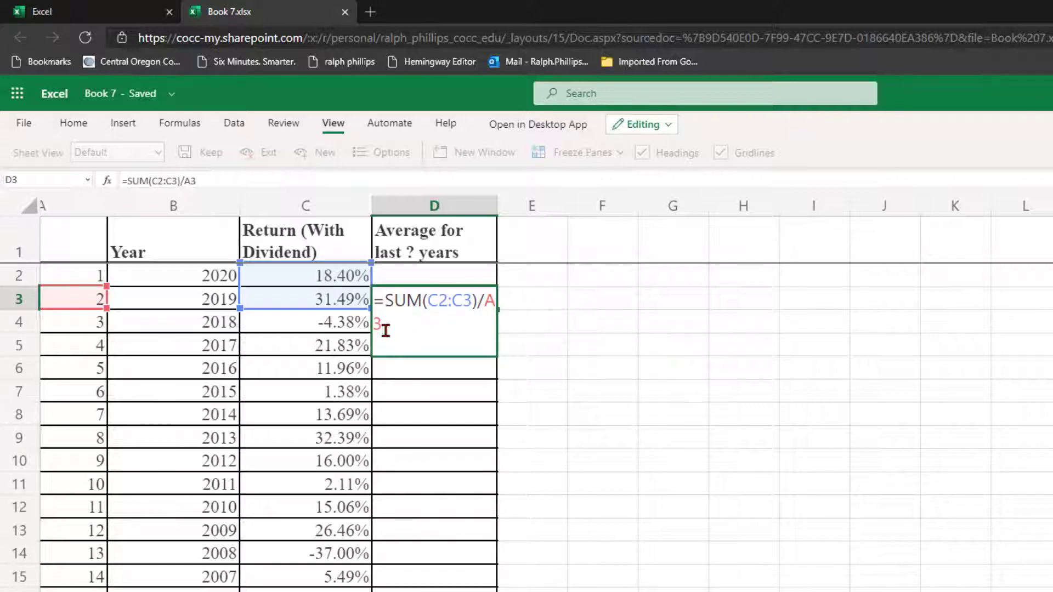
pyautogui.press('Return')
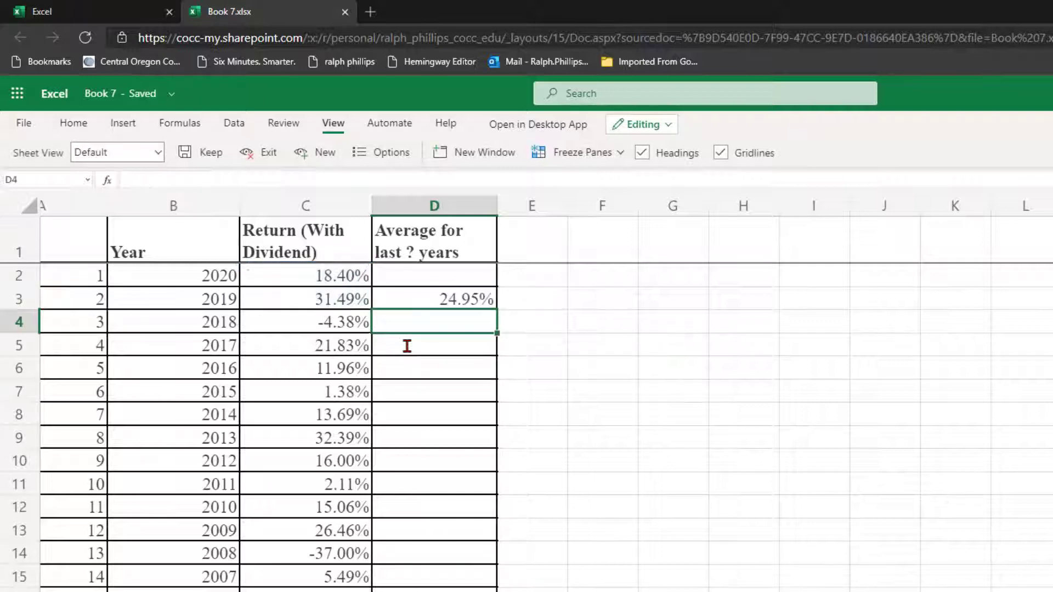
# Clear D3 and begin a SUM formula there whose range starts with an OFFSET function using C3 as its reference
pyautogui.click(453, 308)
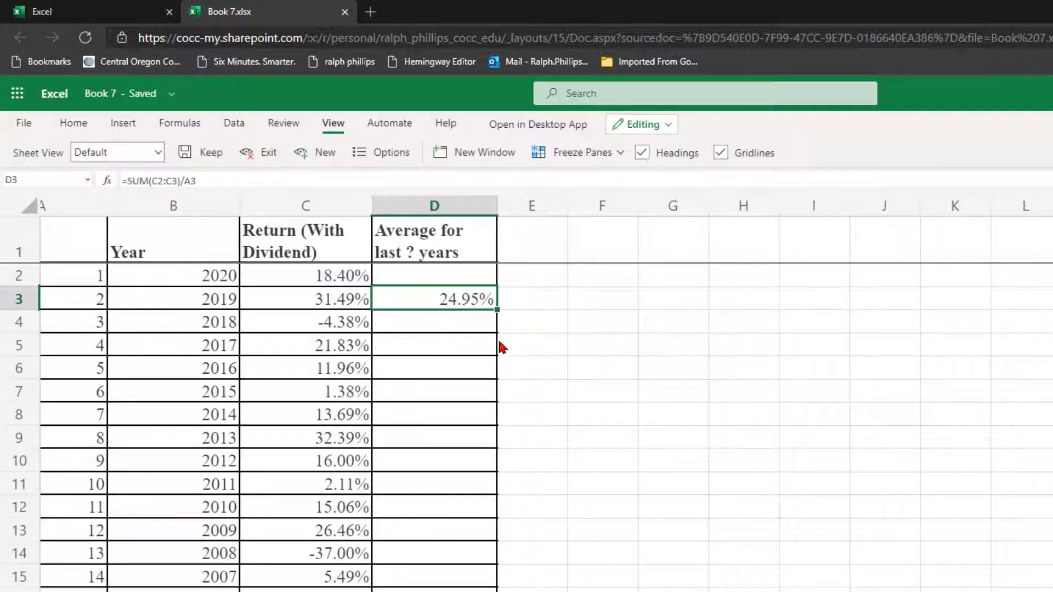
pyautogui.press('Delete')
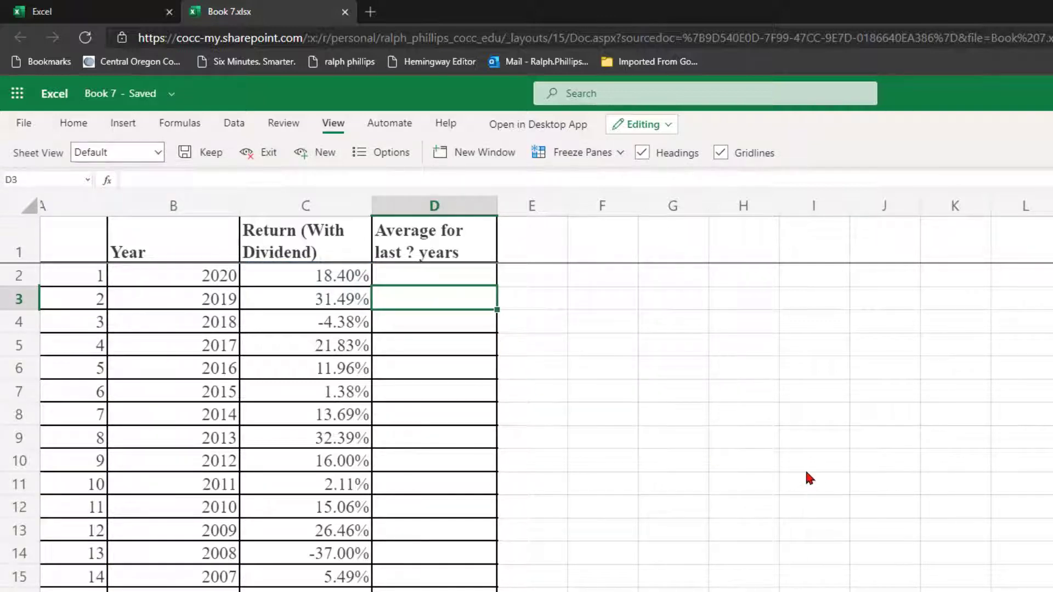
pyautogui.write('=')
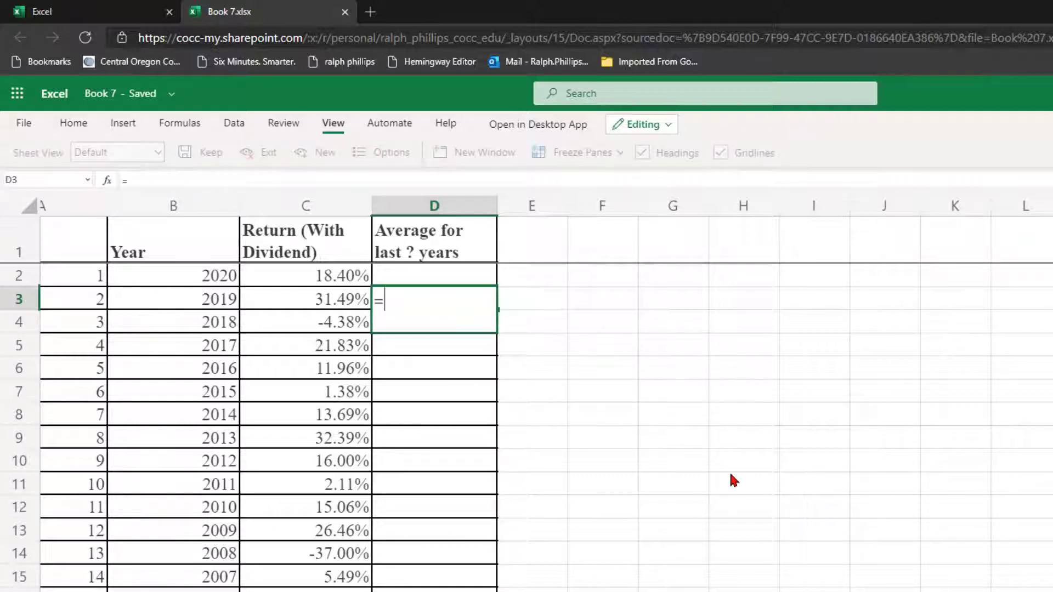
pyautogui.write('sum(')
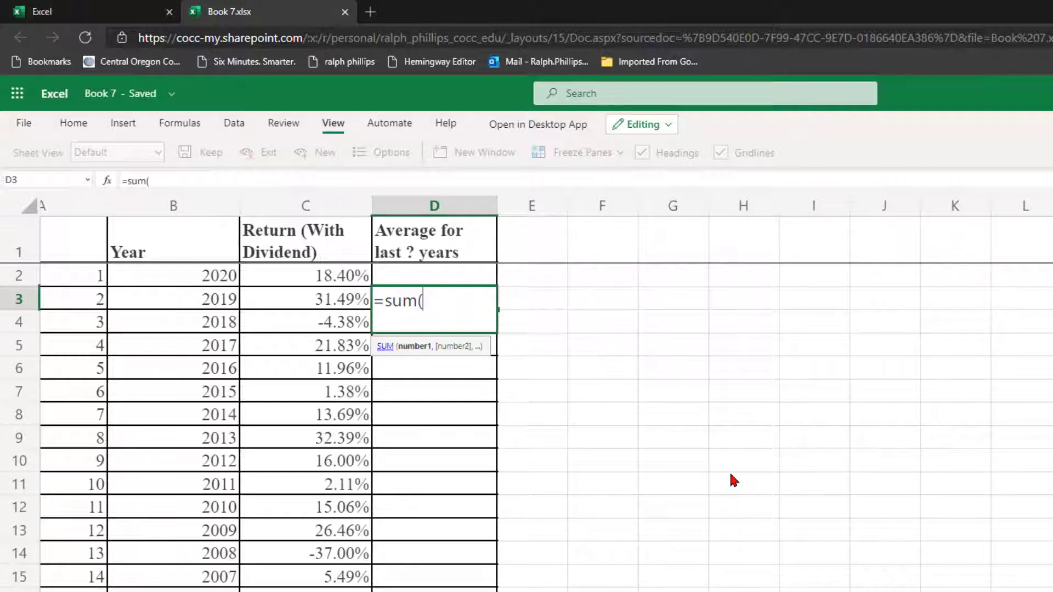
pyautogui.write('offset(')
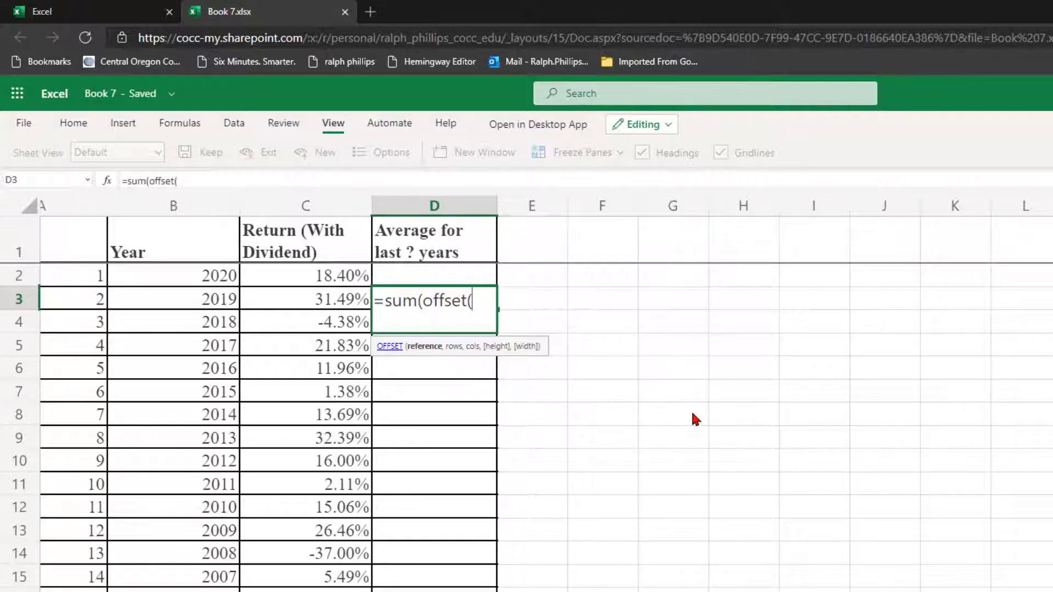
pyautogui.write('C3')
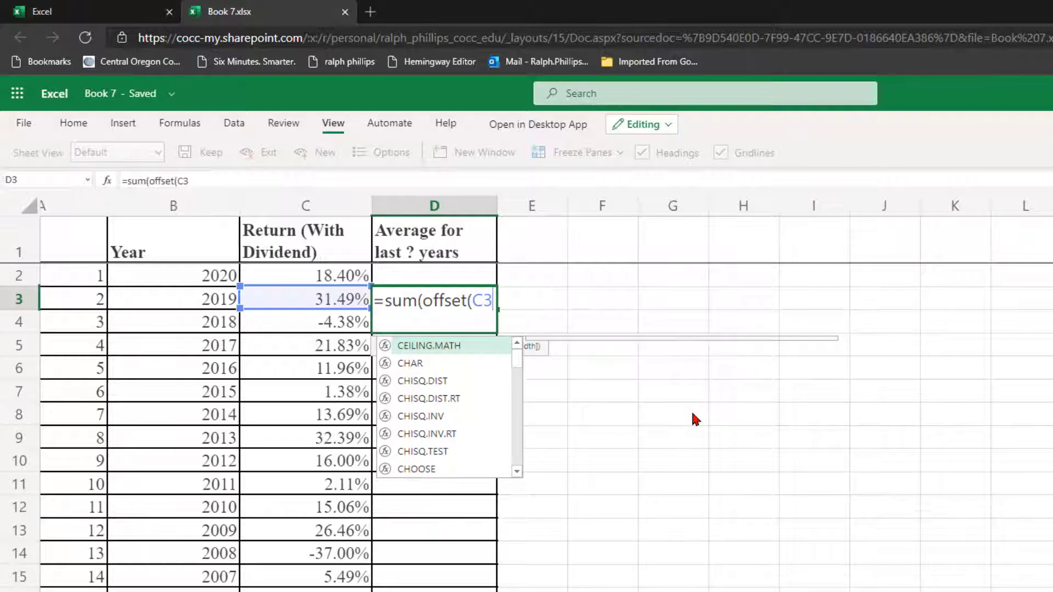
pyautogui.write(',')
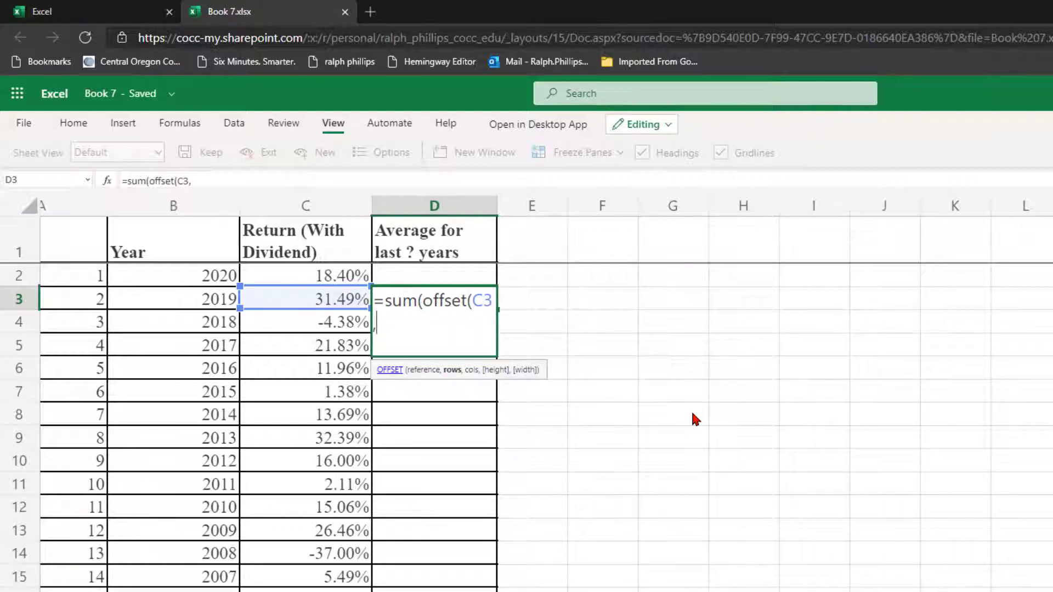
# Set the OFFSET rows argument to -A2 and its columns argument to 0, then close it with the range colon
pyautogui.write('-1')
pyautogui.press('BackSpace')
pyautogui.click(77, 281)
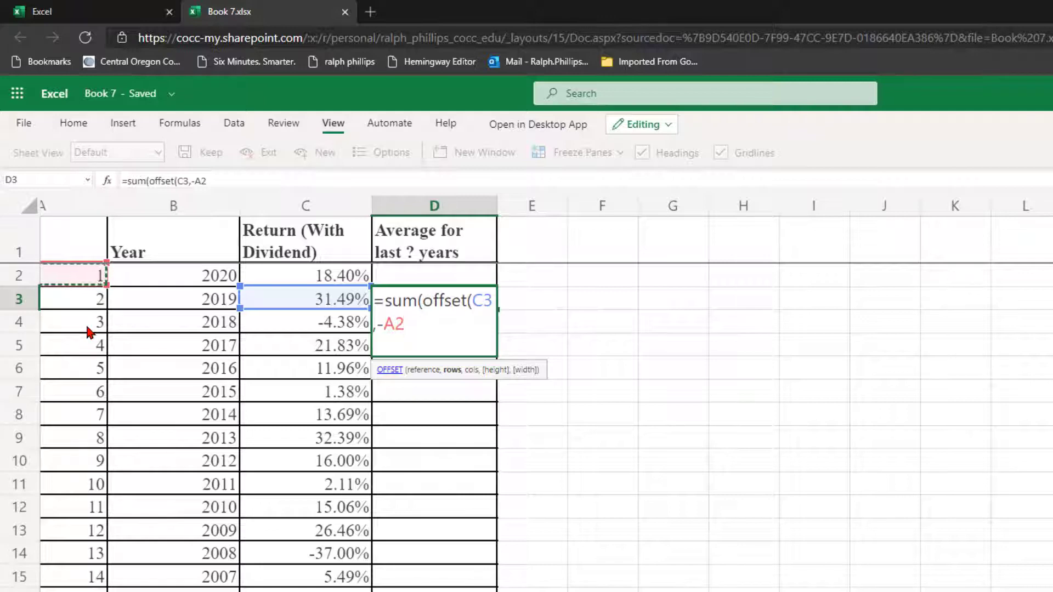
pyautogui.click(410, 324)
pyautogui.write(',')
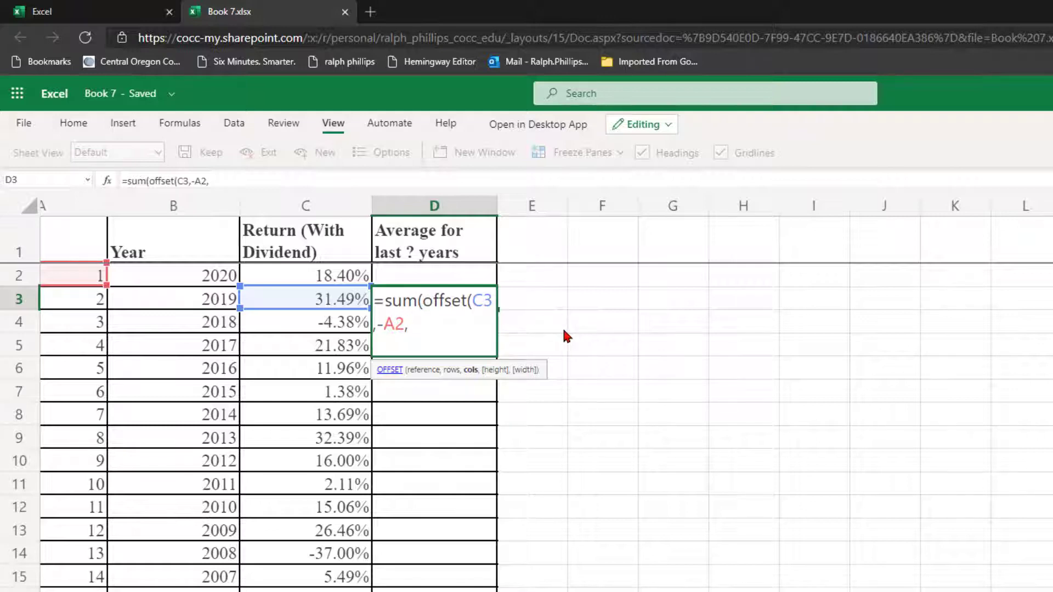
pyautogui.write('0):')
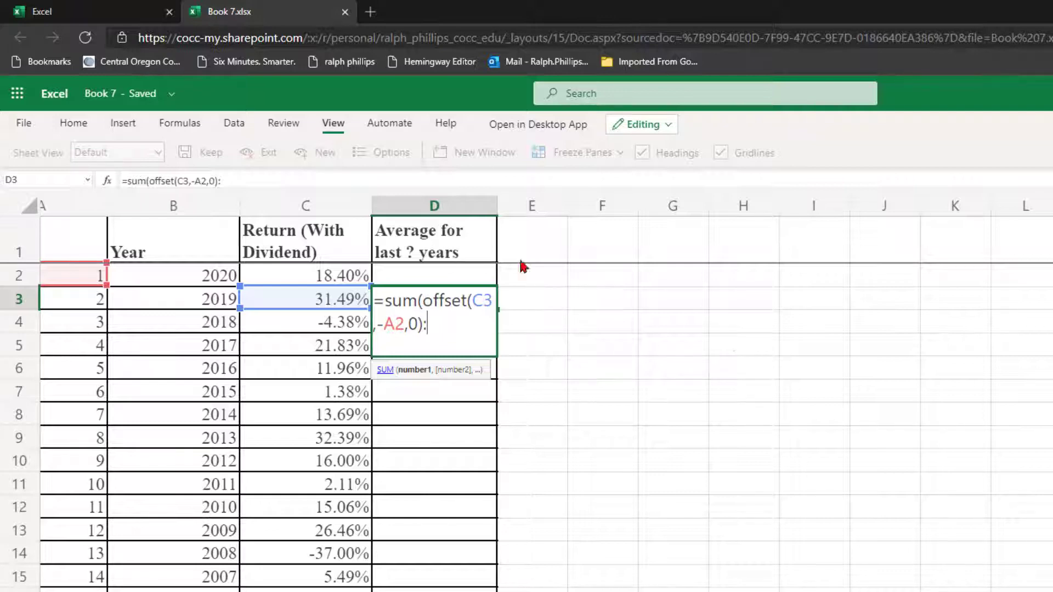
# Complete the D3 formula as =SUM(OFFSET(C3,-A2,0):C3) and check it against the returns in C2:C3
pyautogui.moveTo(421, 301); pyautogui.dragTo(425, 324)
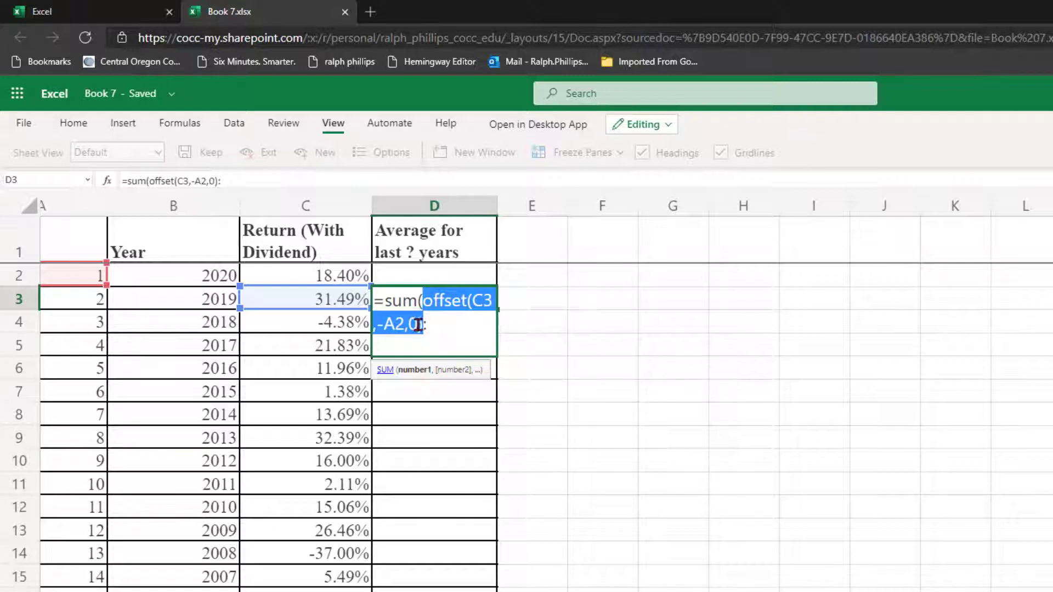
pyautogui.click(451, 330)
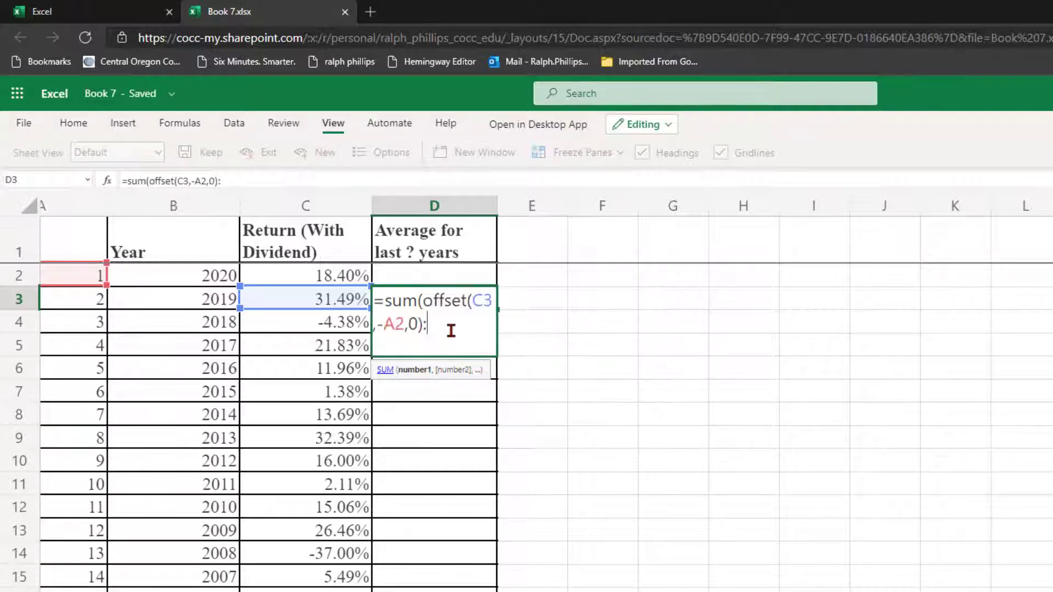
pyautogui.click(322, 302)
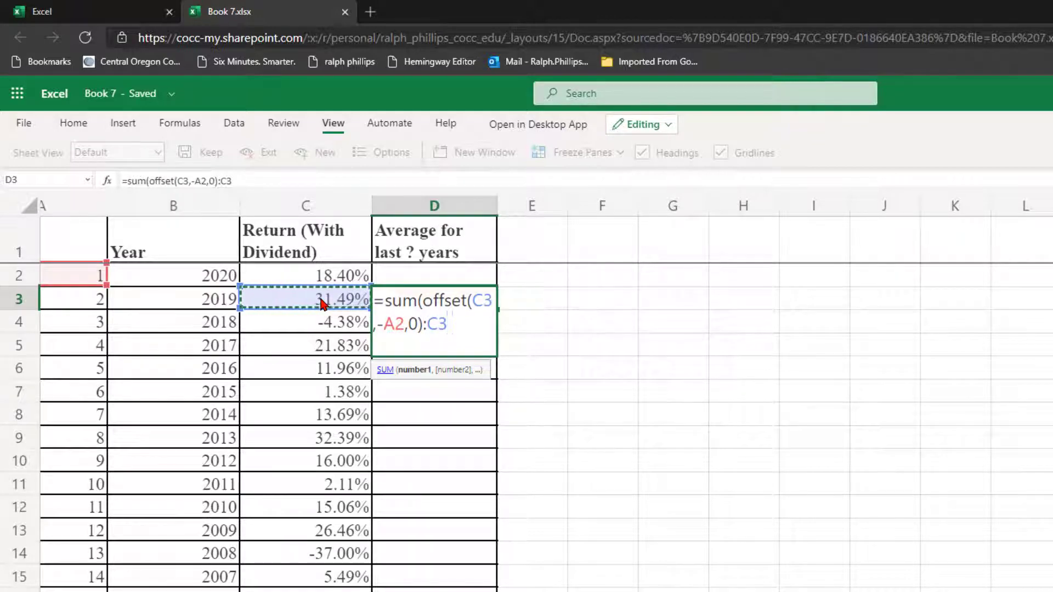
pyautogui.write(')')
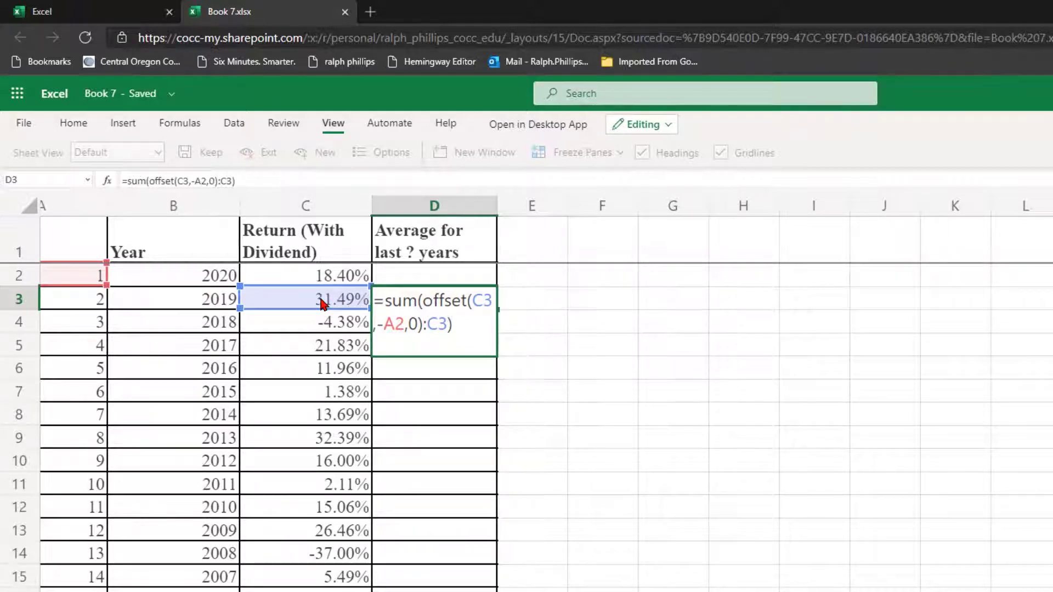
pyautogui.press('Return')
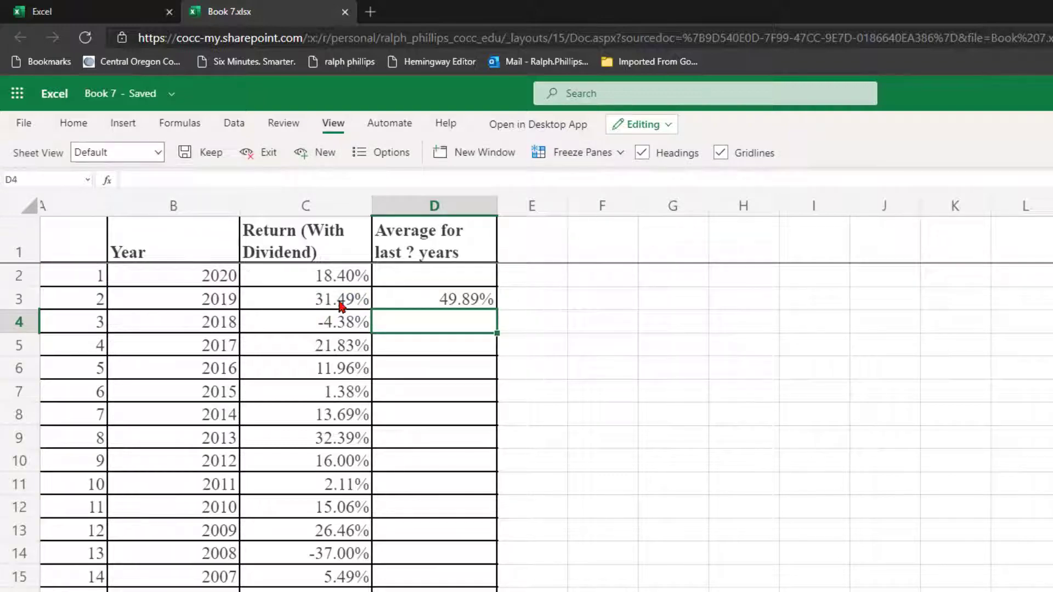
pyautogui.moveTo(352, 287); pyautogui.dragTo(351, 307)
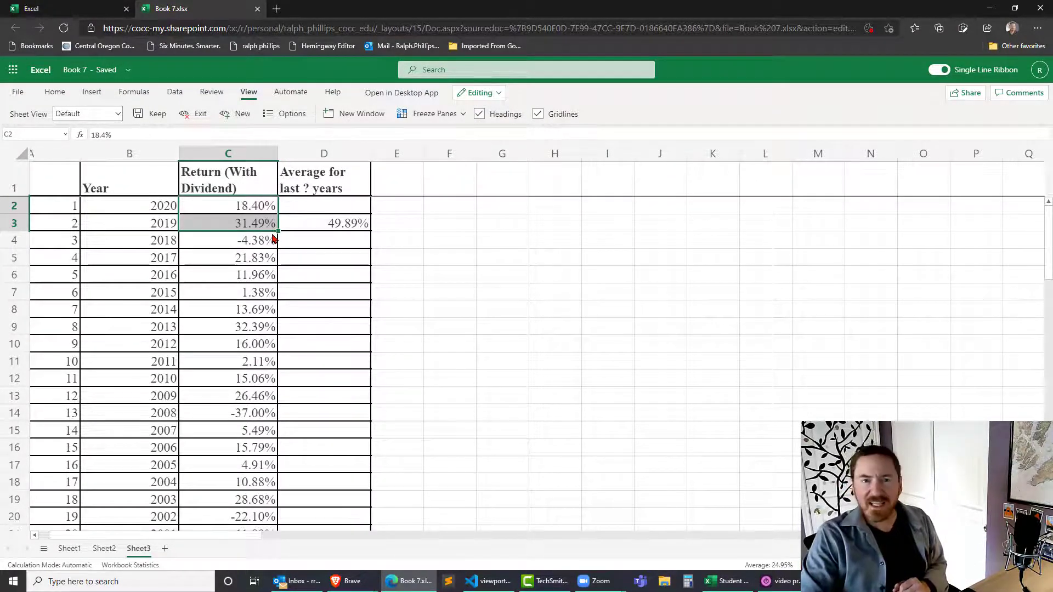
# Fill the D3 SUM and OFFSET formula down through D7 and review the references in D7
pyautogui.click(363, 225)
pyautogui.moveTo(371, 231); pyautogui.dragTo(373, 297)
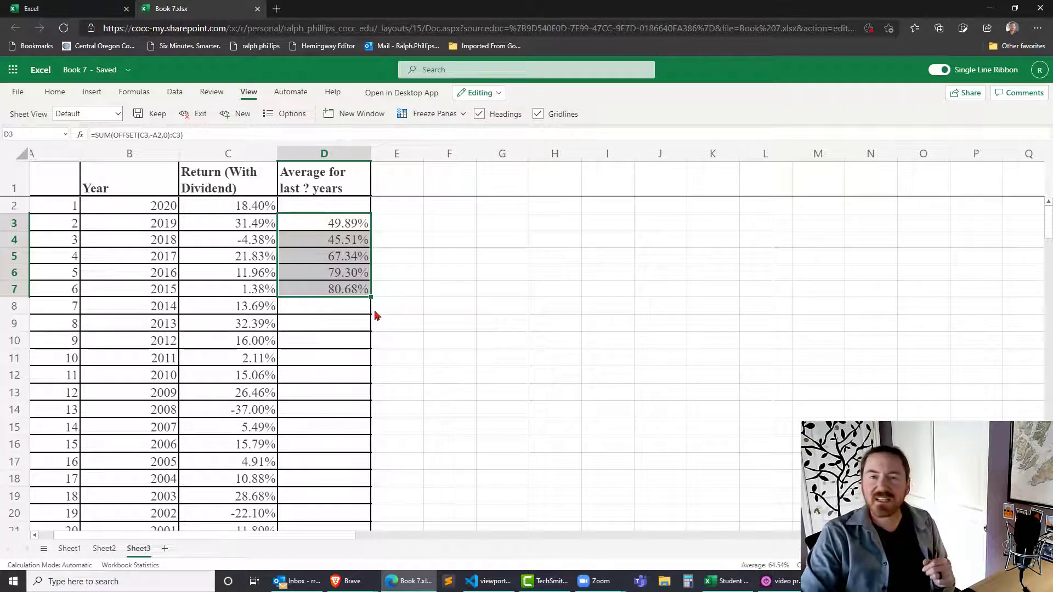
pyautogui.click(335, 292)
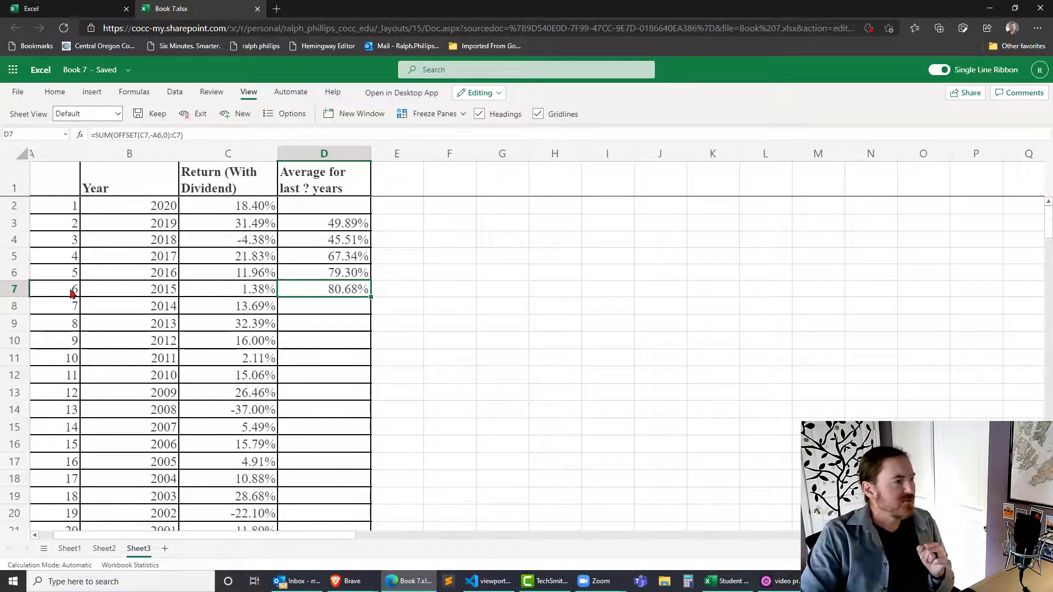
pyautogui.doubleClick(349, 291)
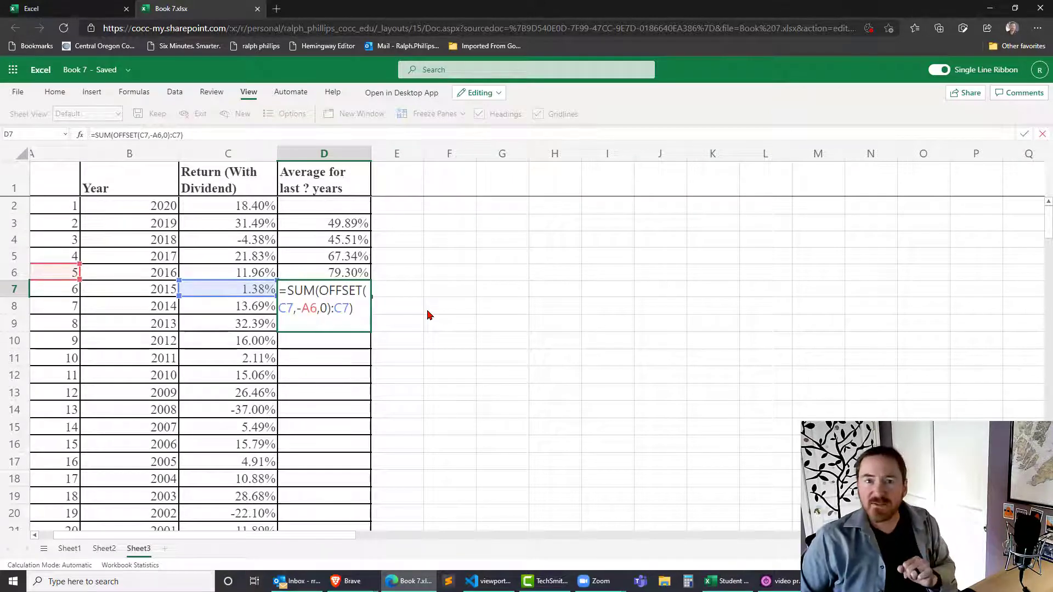
pyautogui.press('Return')
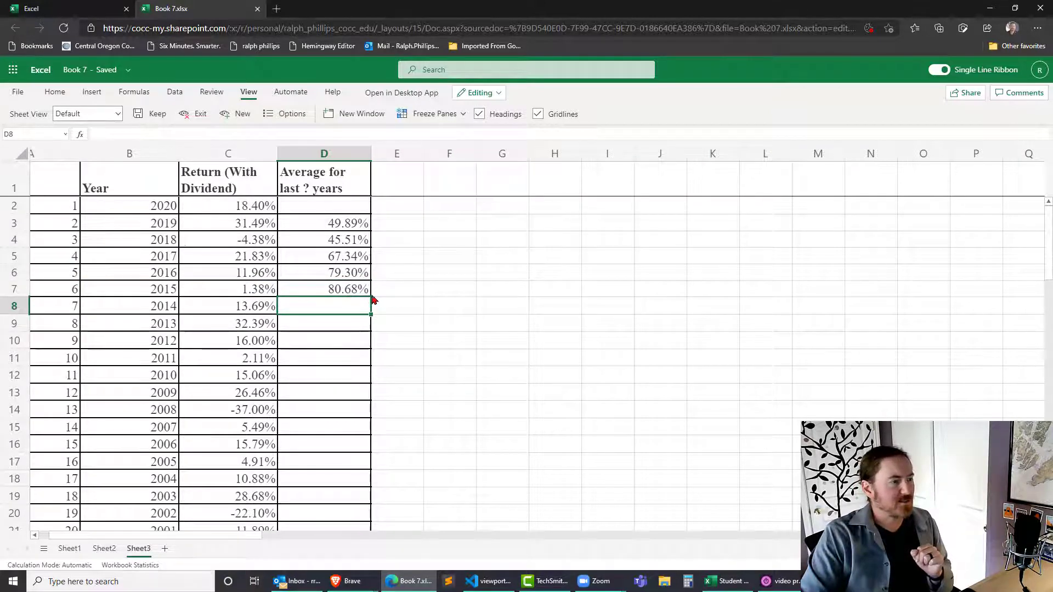
# Enter a check formula in E7 that sums the returns in C2:C7 directly
pyautogui.click(399, 295)
pyautogui.write('=')
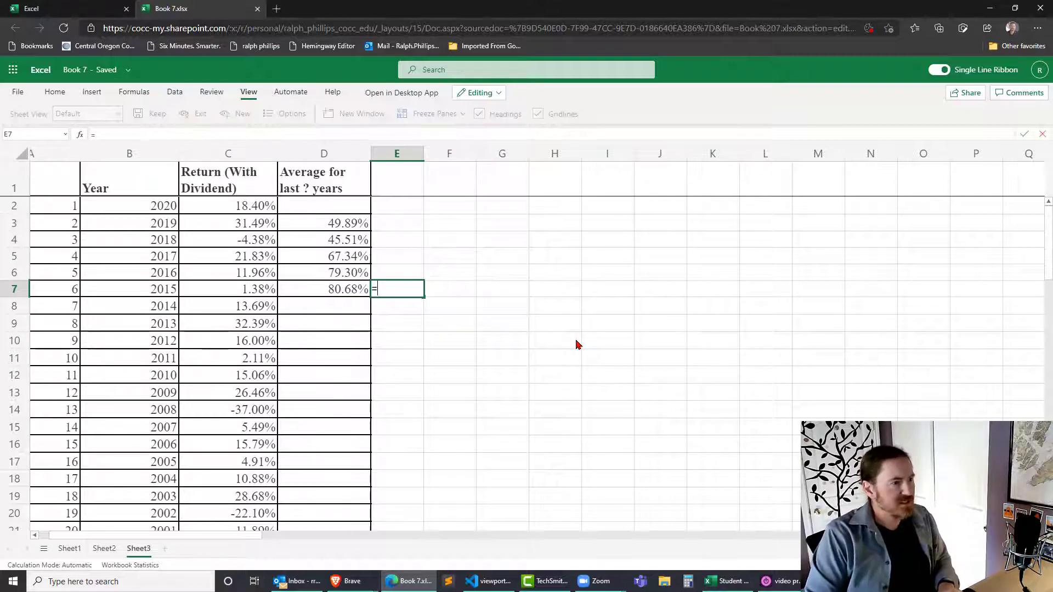
pyautogui.write('sum(')
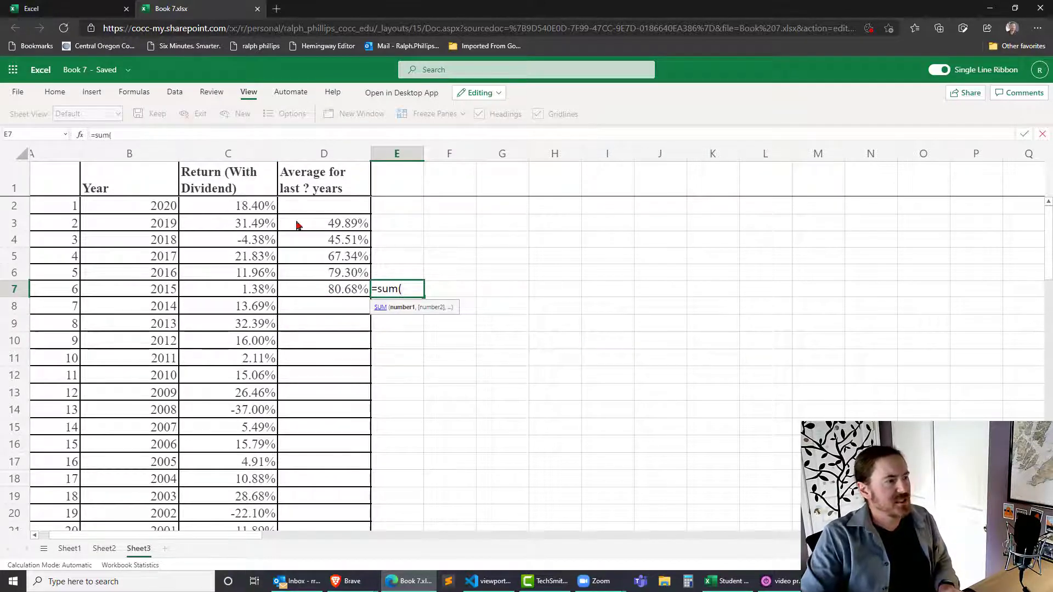
pyautogui.moveTo(245, 211); pyautogui.dragTo(258, 287)
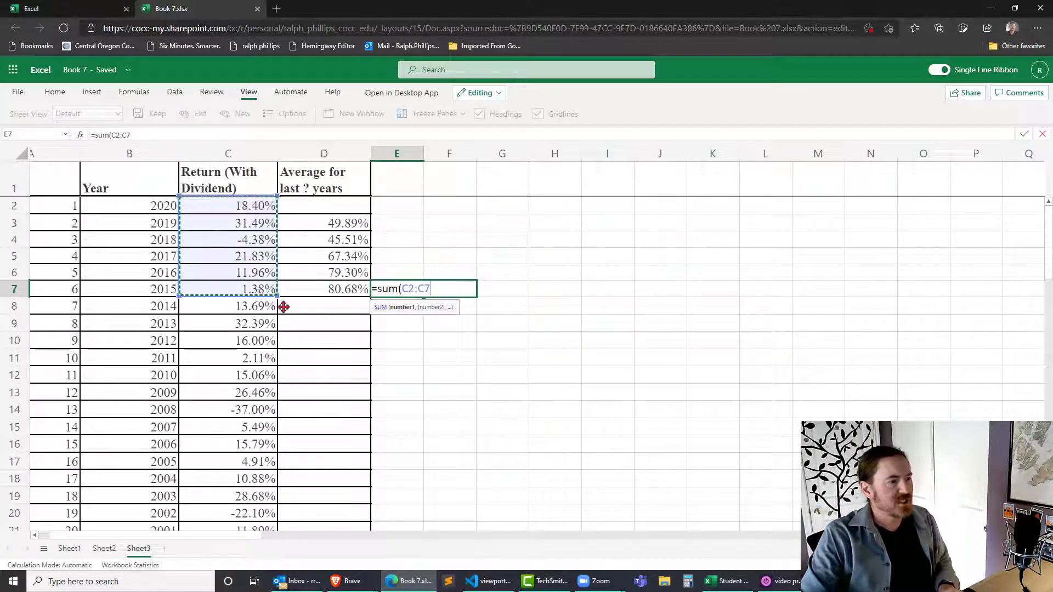
pyautogui.press('Return')
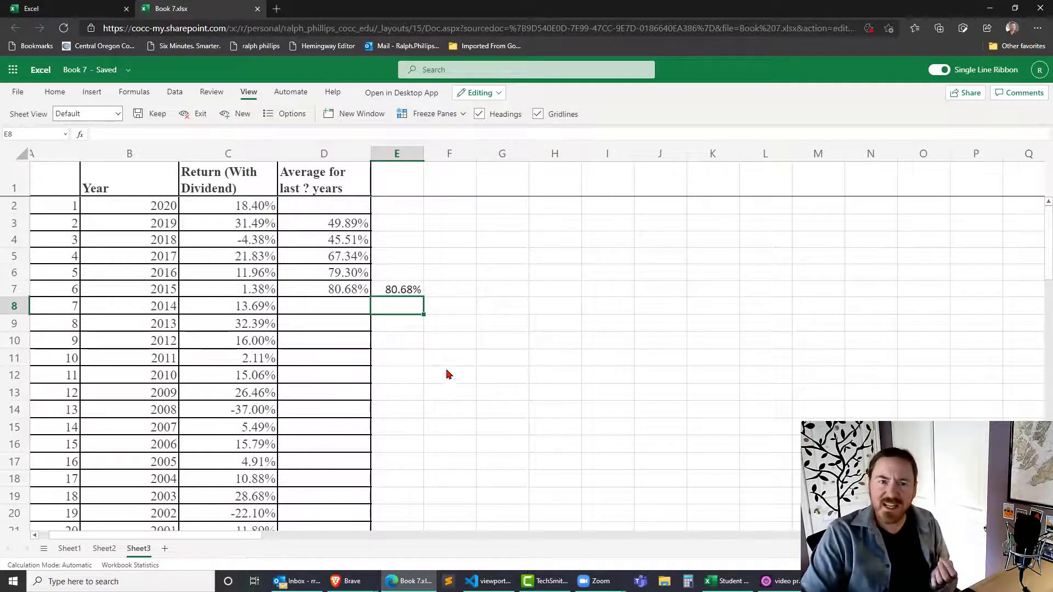
# Examine the OFFSET part of the D7 formula that supplies the start of the summed range
pyautogui.doubleClick(337, 297)
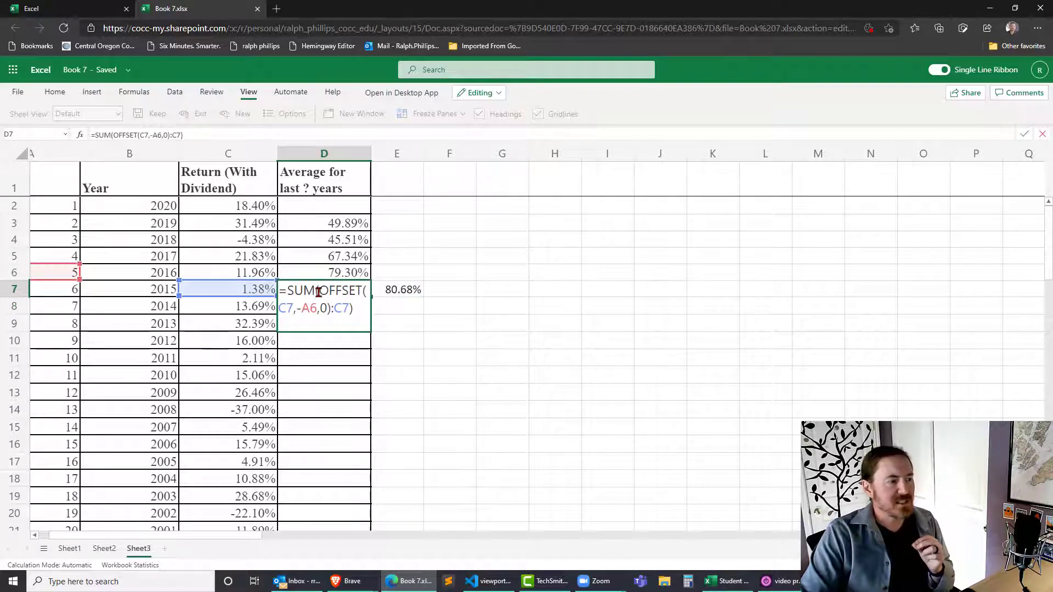
pyautogui.moveTo(319, 289); pyautogui.dragTo(335, 311)
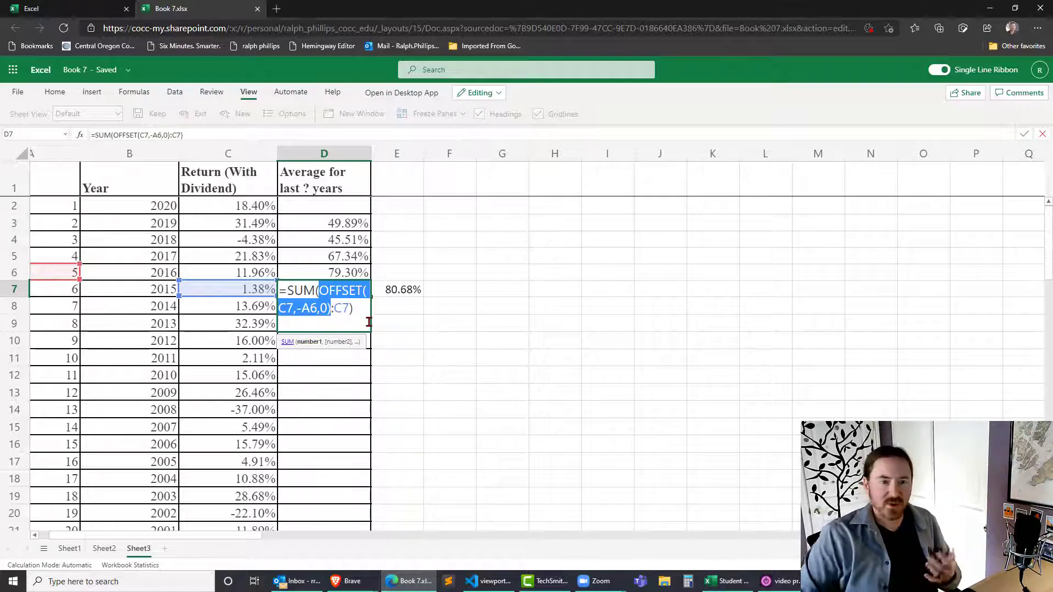
pyautogui.press('Return')
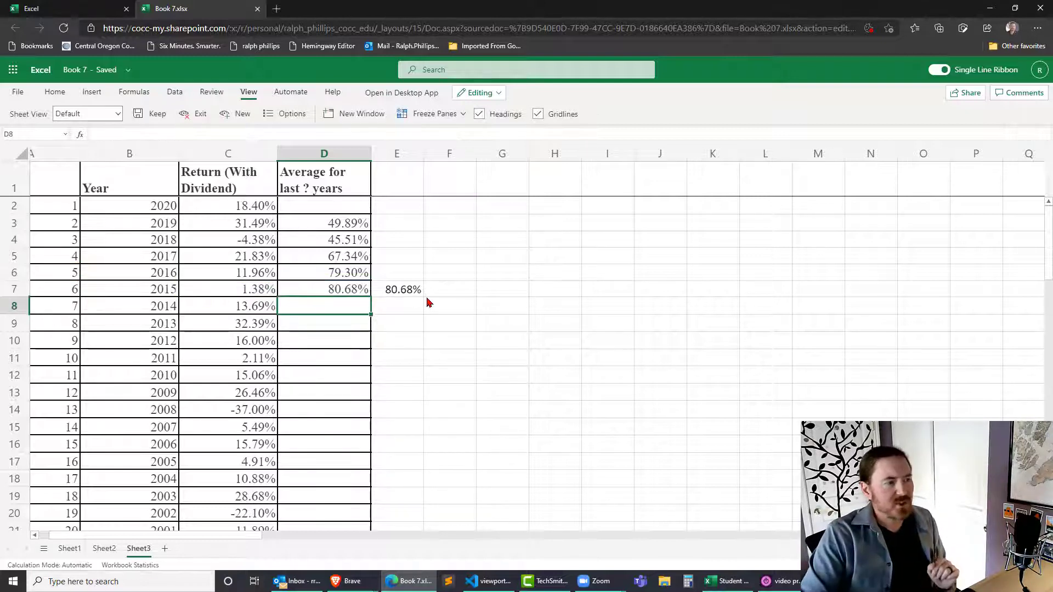
# Extend the D3 formula to =SUM(OFFSET(C3,-A2,0):C3)/A3 so the sum is divided by the year count
pyautogui.doubleClick(363, 225)
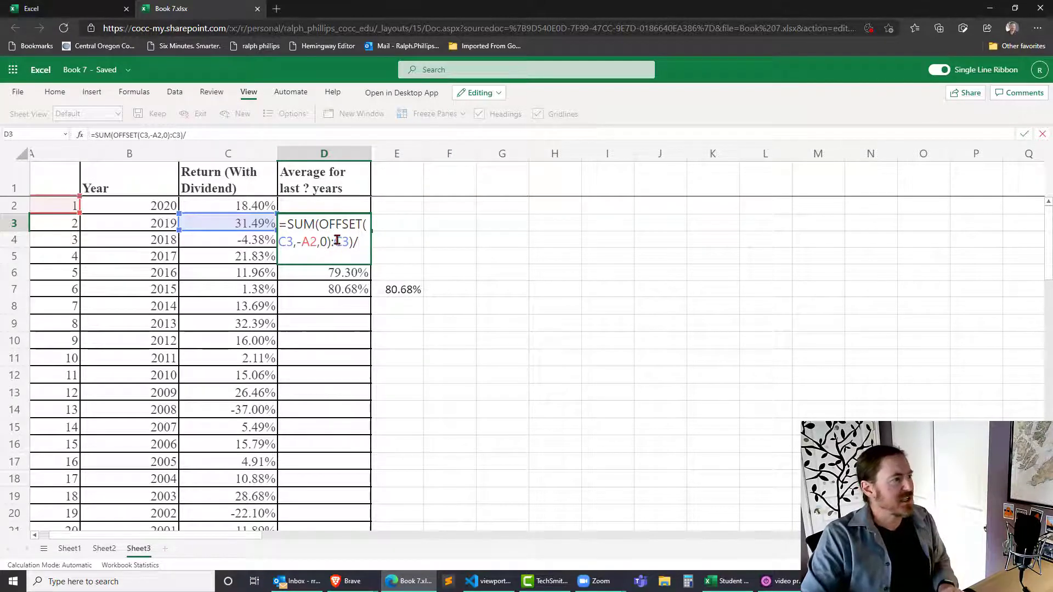
pyautogui.click(64, 227)
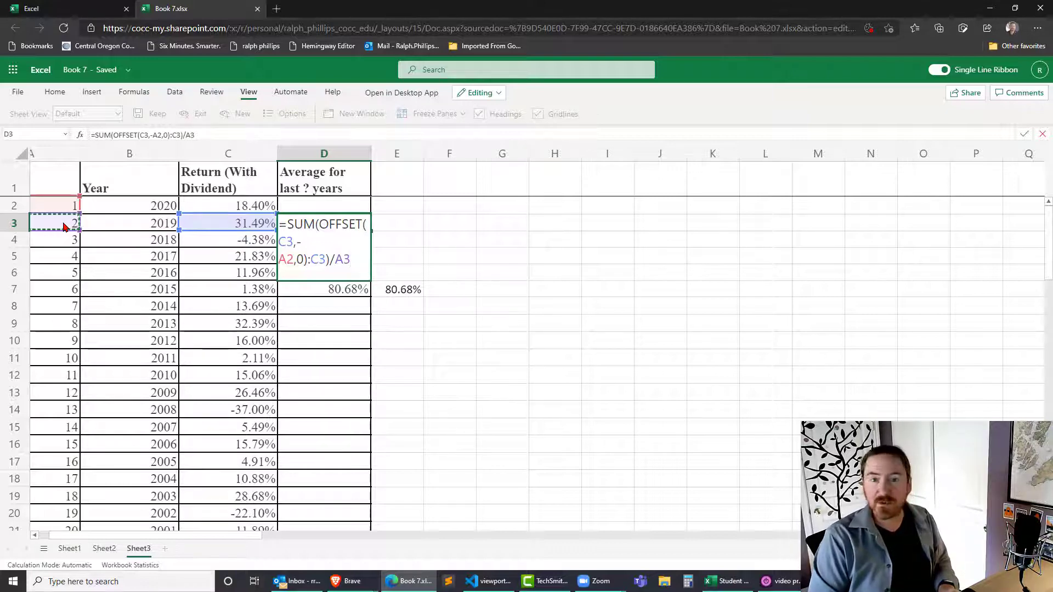
pyautogui.press('Return')
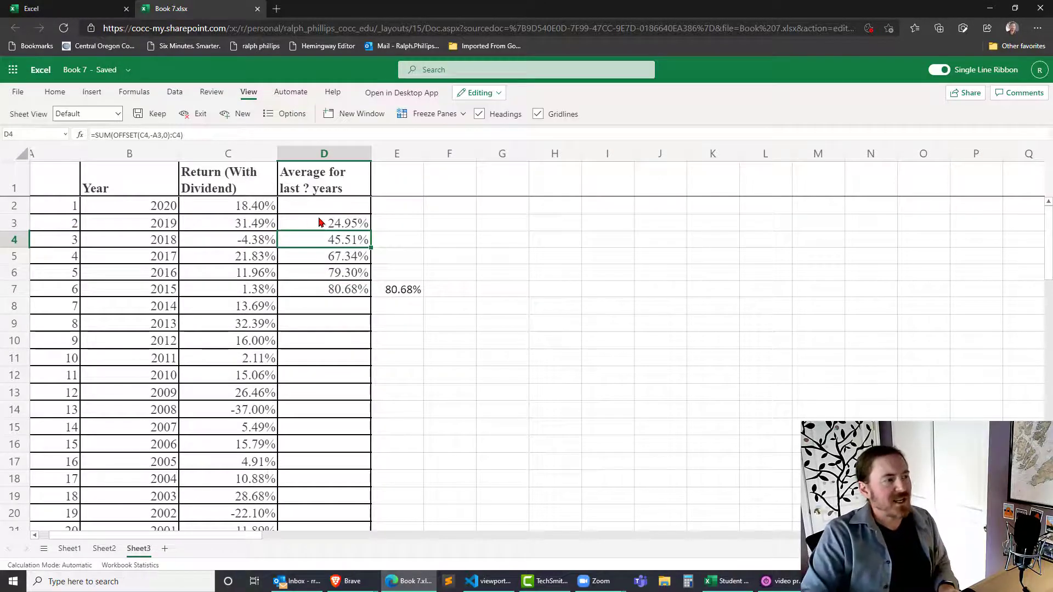
# Fill the D3 average formula down through D9 and review the formulas in the filled cells
pyautogui.click(341, 226)
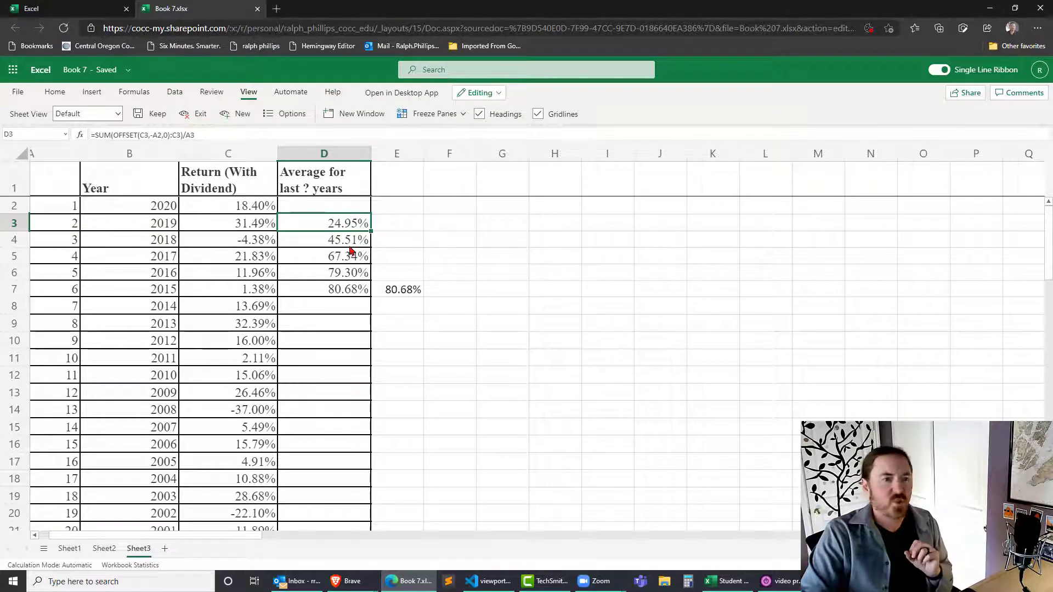
pyautogui.moveTo(370, 233); pyautogui.dragTo(367, 329)
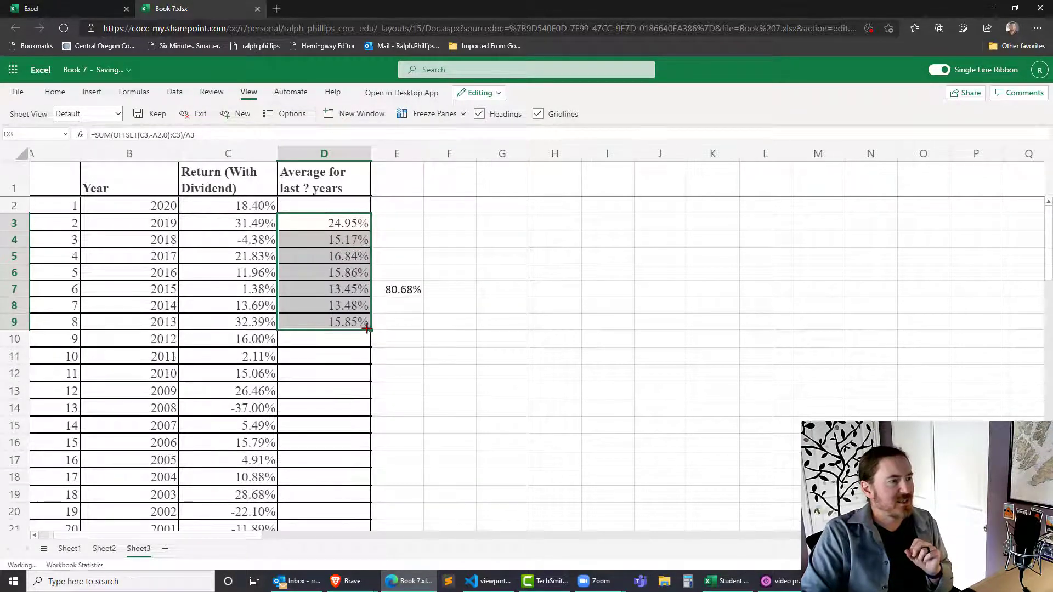
pyautogui.click(347, 289)
pyautogui.click(345, 247)
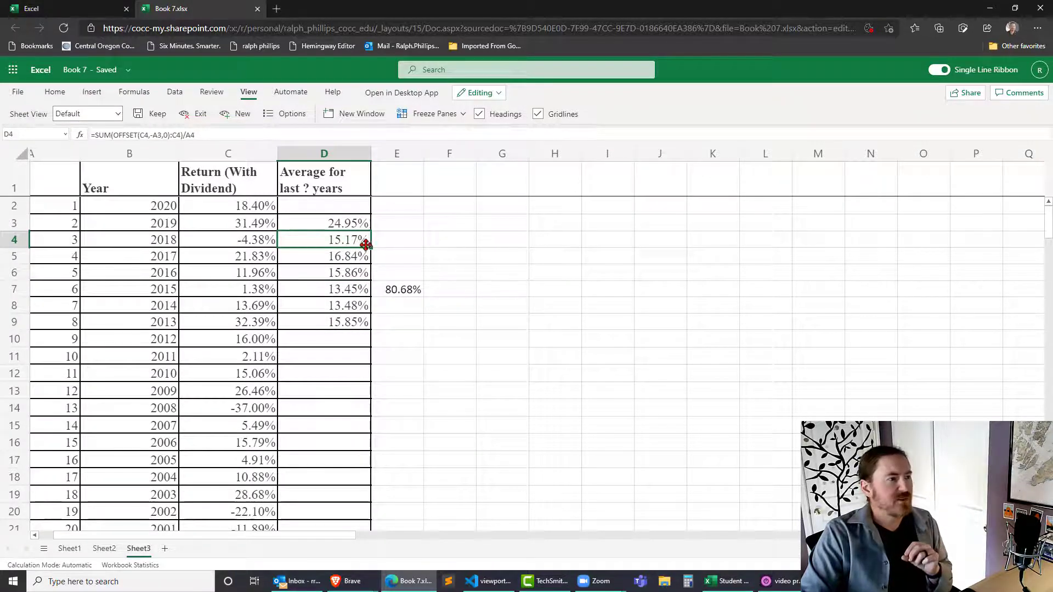
pyautogui.click(354, 264)
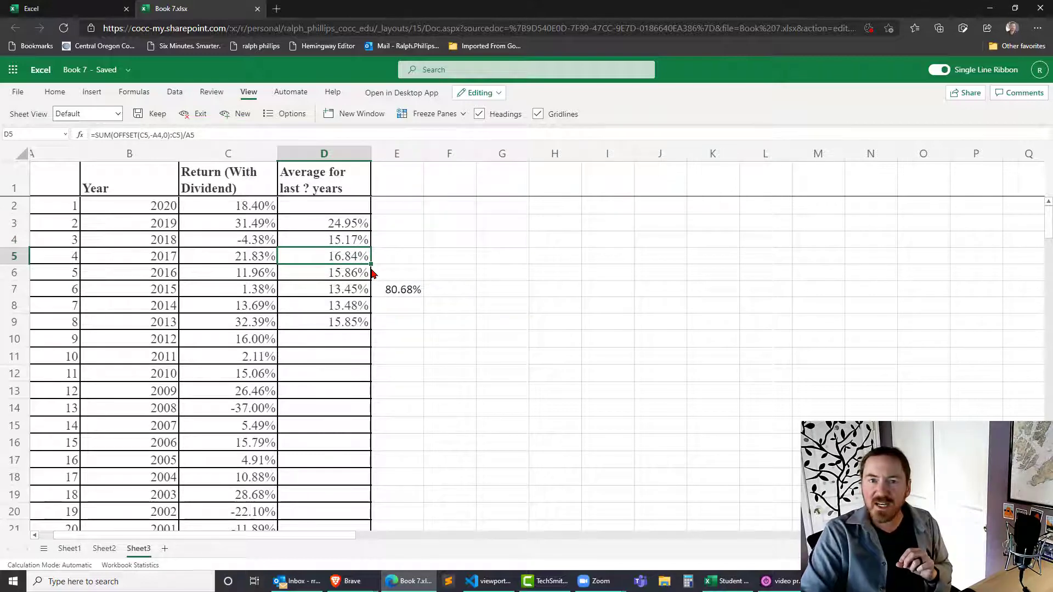
pyautogui.click(434, 259)
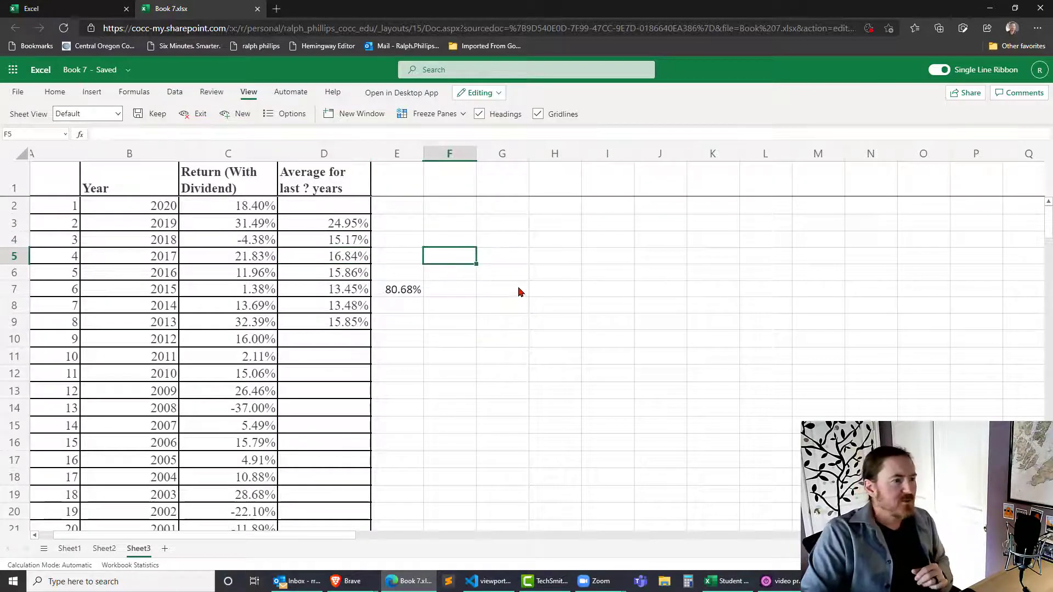
# Enter a check formula in F5 that averages the returns in C2:C5 directly
pyautogui.write('-')
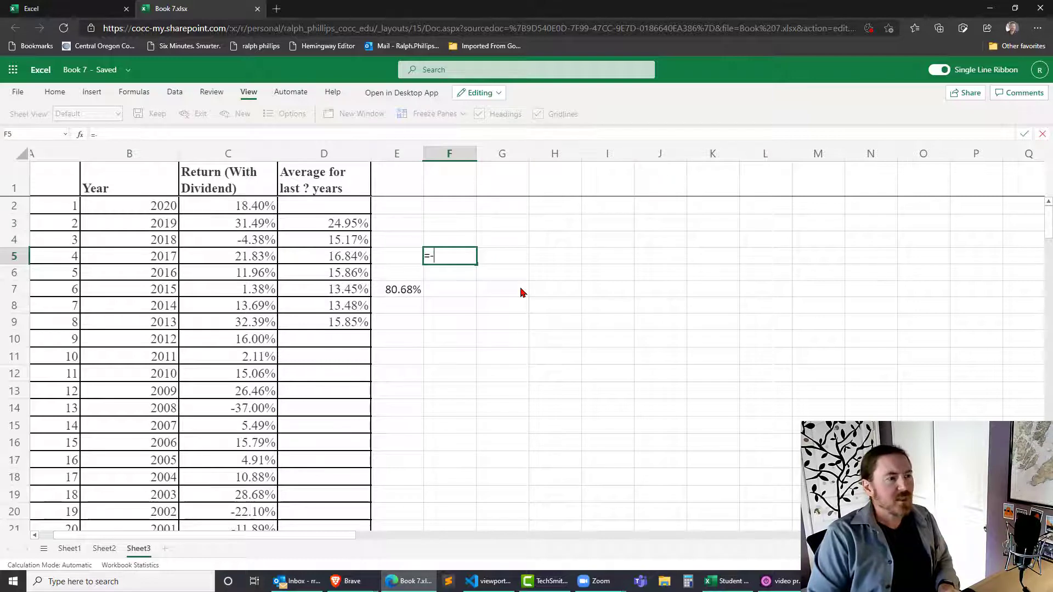
pyautogui.write('average(')
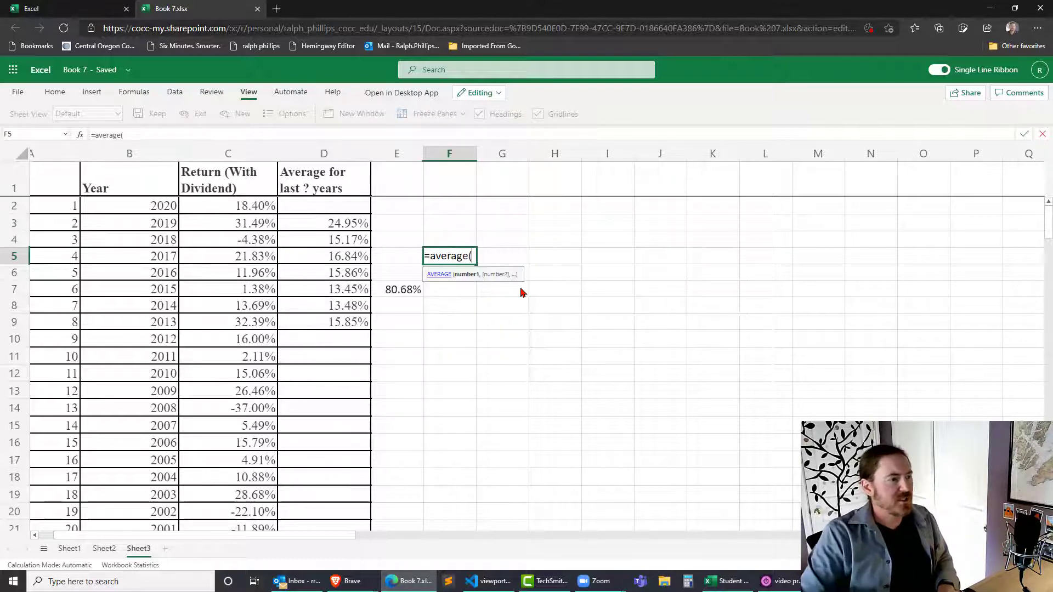
pyautogui.moveTo(244, 207); pyautogui.dragTo(252, 258)
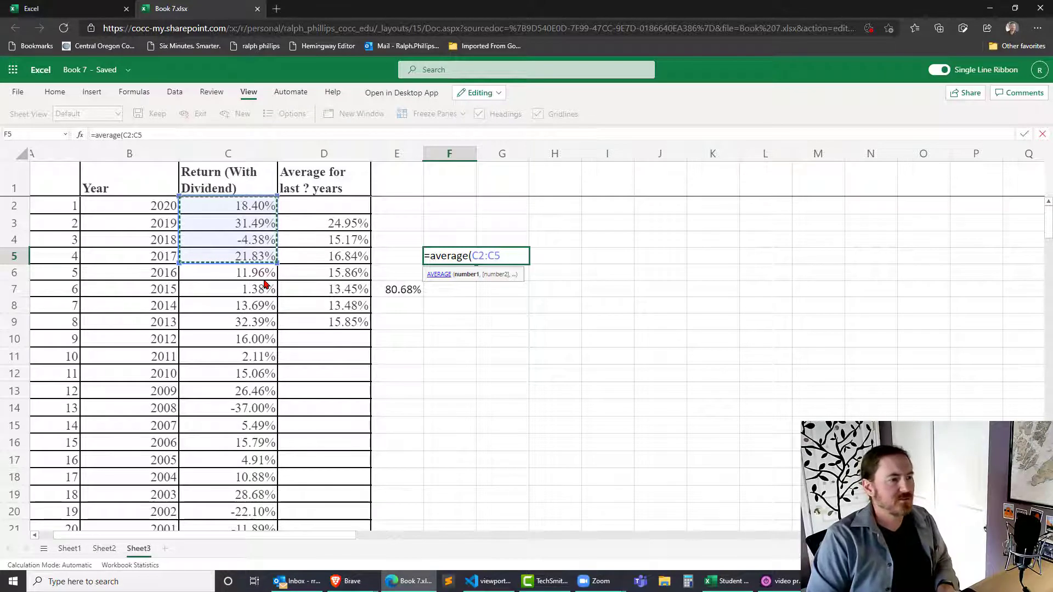
pyautogui.write(')')
pyautogui.press('Return')
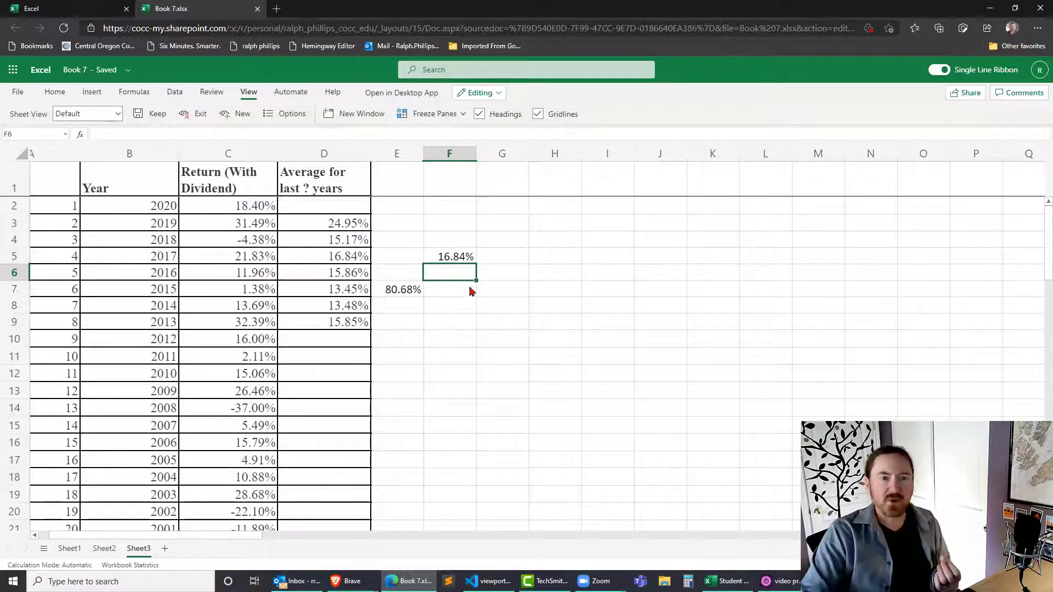
# Fill the D5 average formula down through D52 and review the first filled cells
pyautogui.click(360, 259)
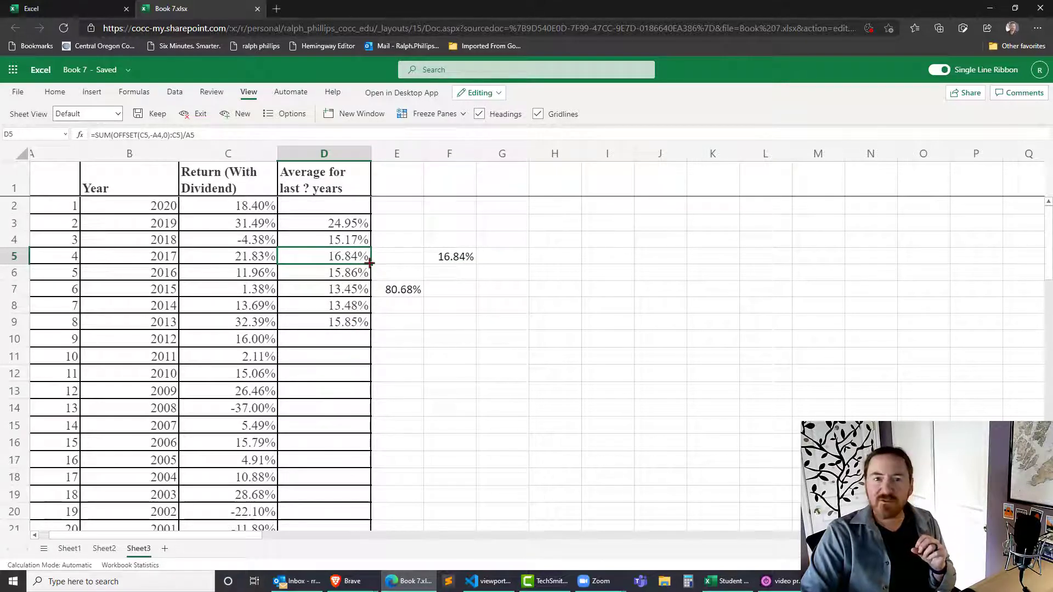
pyautogui.moveTo(370, 263)
pyautogui.mouseDown()
pyautogui.moveTo(348, 442)
pyautogui.moveTo(374, 568)
pyautogui.moveTo(360, 280)
pyautogui.mouseUp()
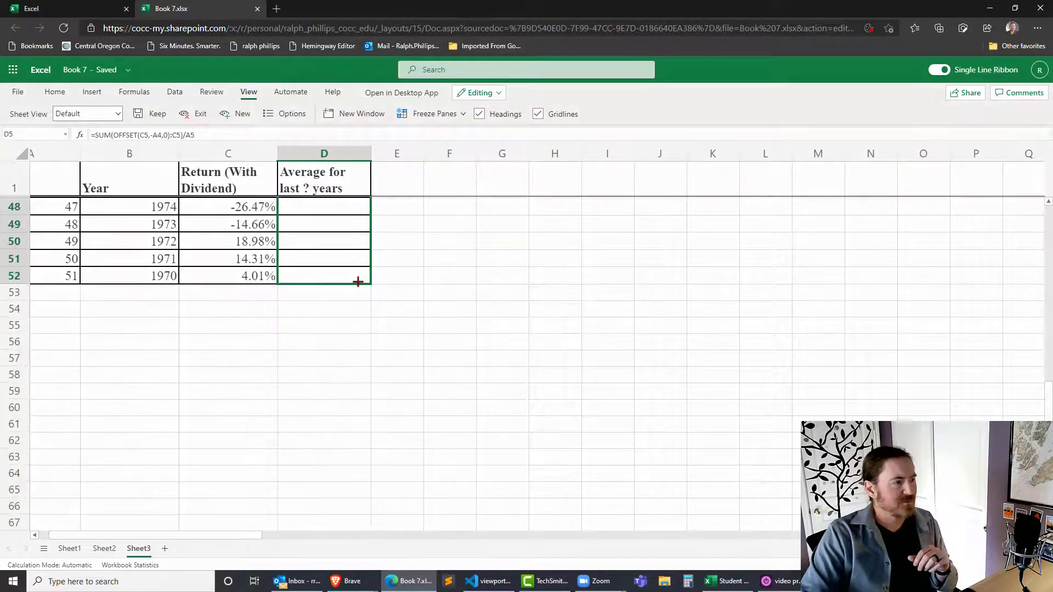
pyautogui.scroll(15, 543, 320)
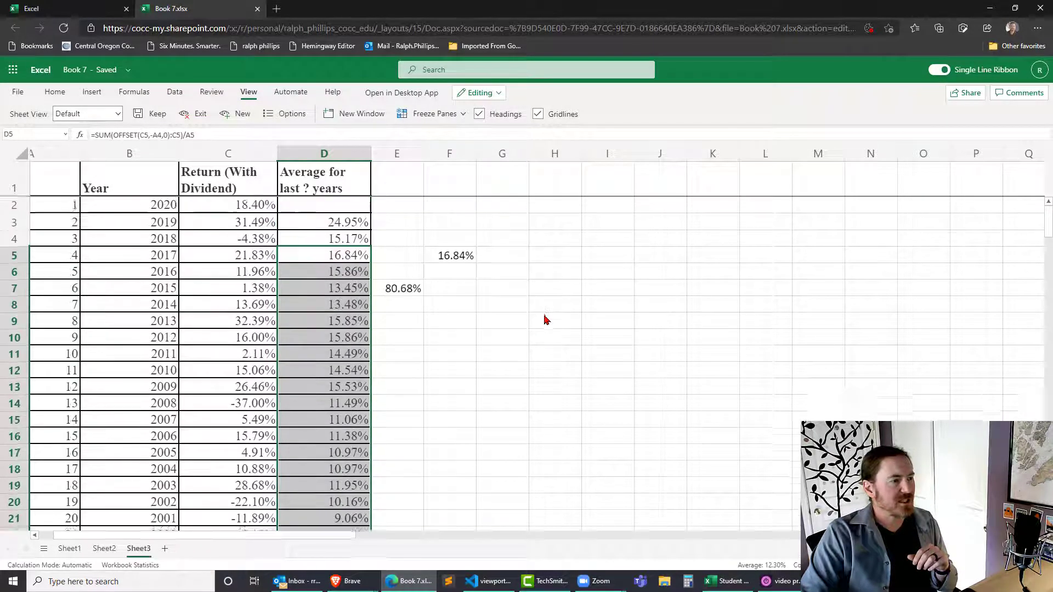
pyautogui.click(354, 359)
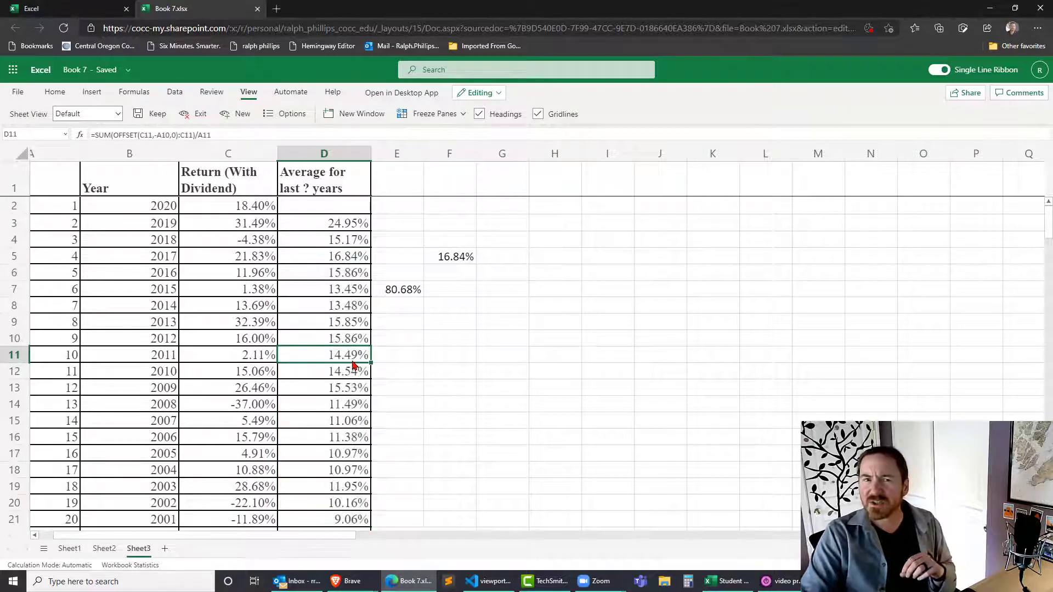
pyautogui.moveTo(352, 227); pyautogui.dragTo(356, 390)
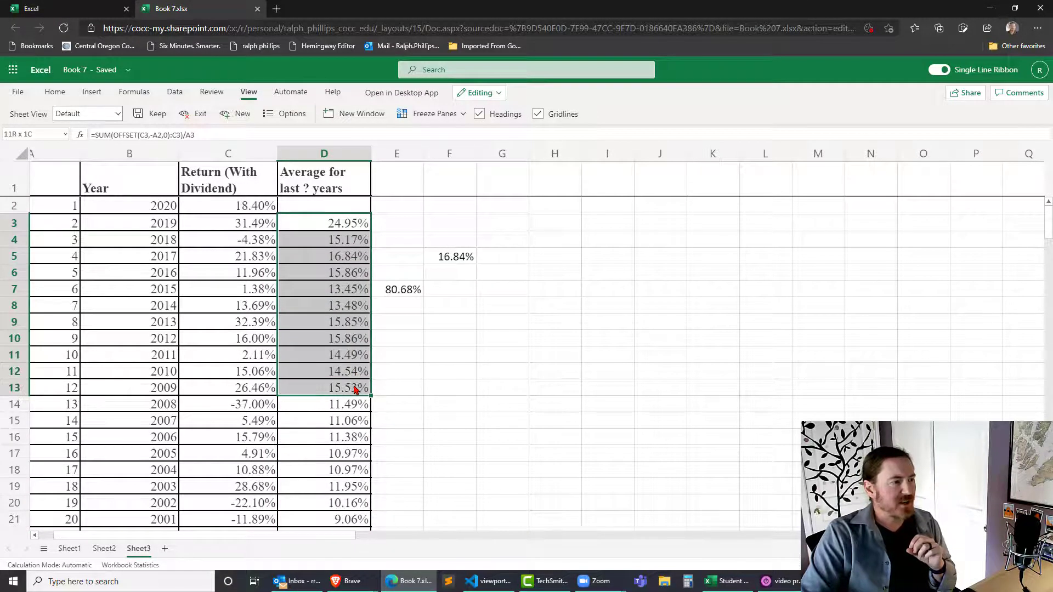
# Make the averages in D5 and D15 bold
pyautogui.click(351, 256)
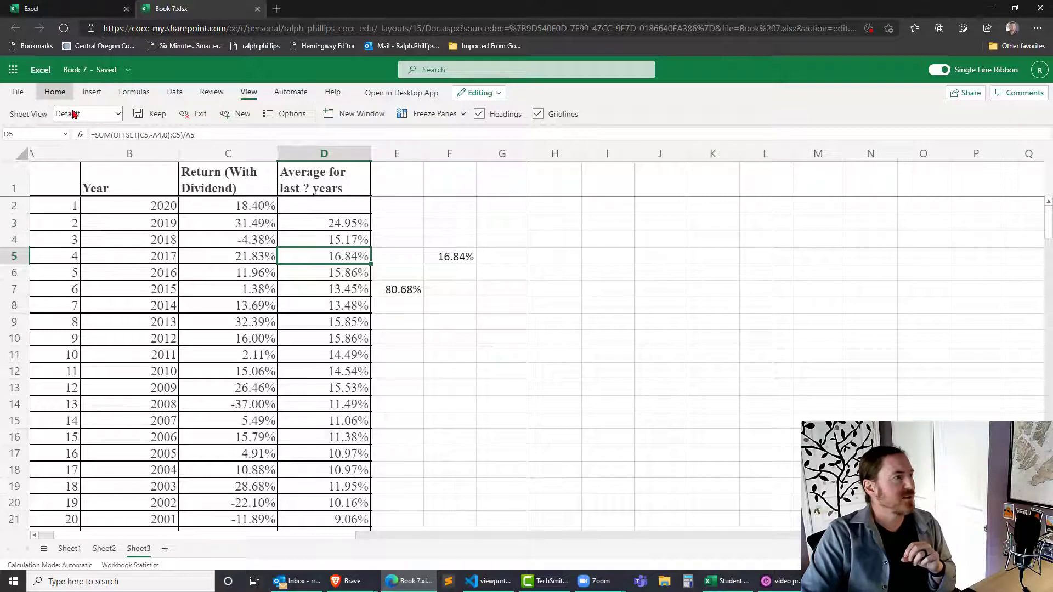
pyautogui.click(55, 91)
pyautogui.click(219, 113)
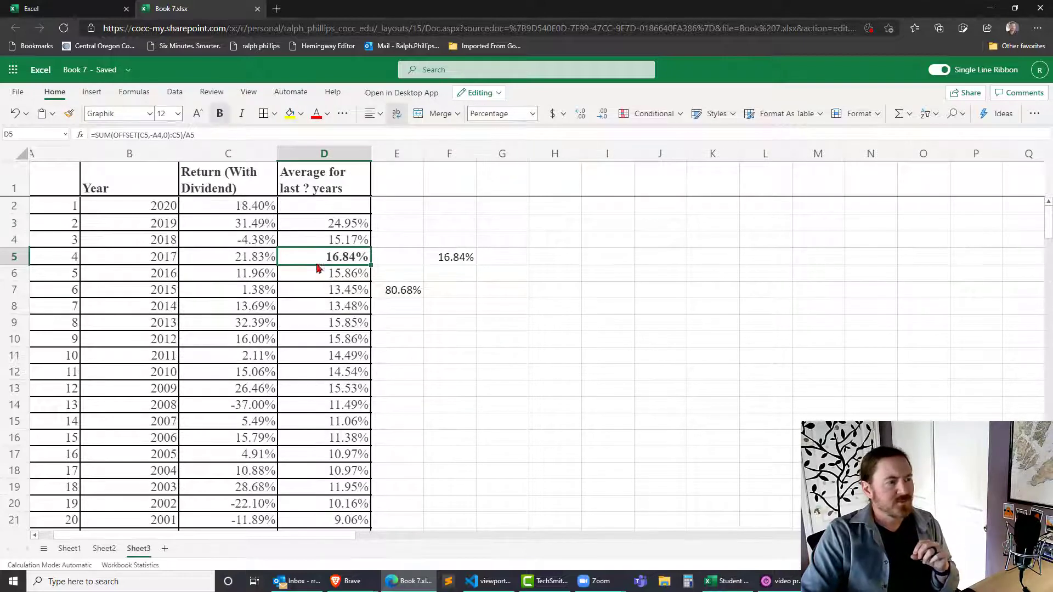
pyautogui.click(353, 424)
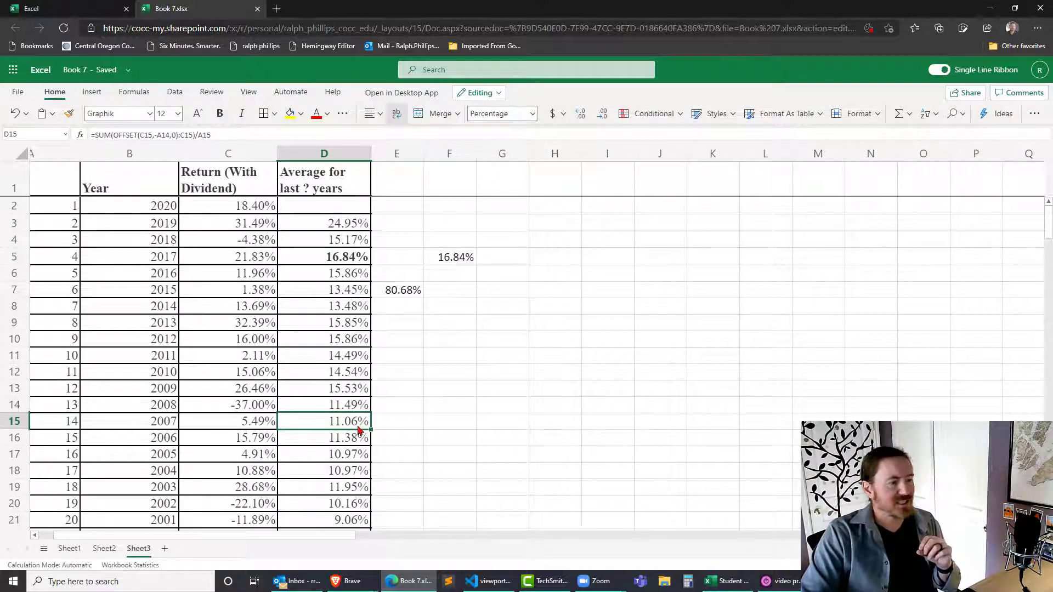
pyautogui.click(219, 114)
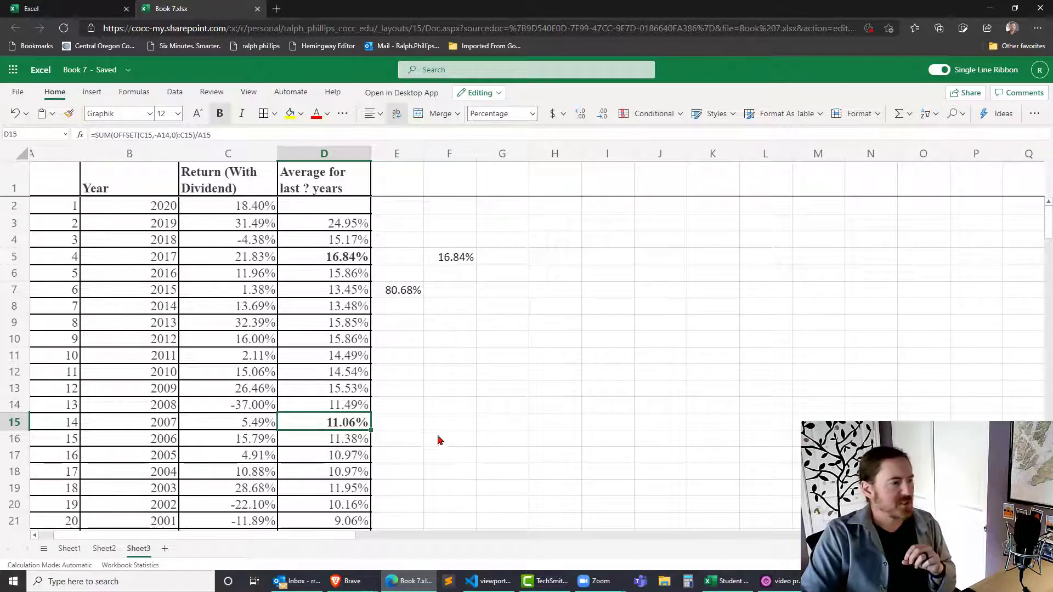
# Make the averages in D31 and D52 bold
pyautogui.scroll(-5, 438, 437)
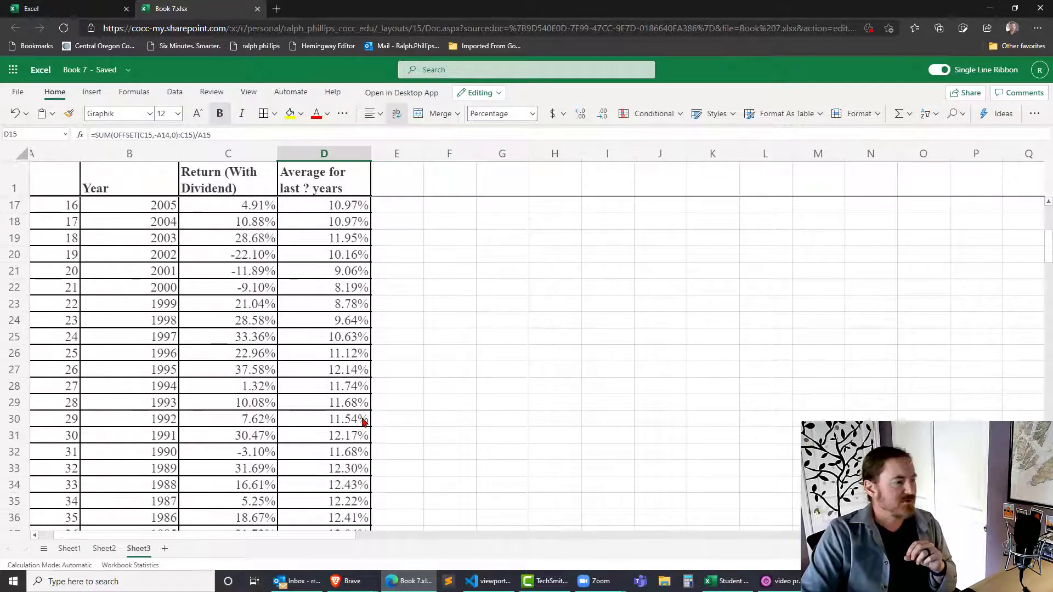
pyautogui.click(365, 422)
pyautogui.click(358, 442)
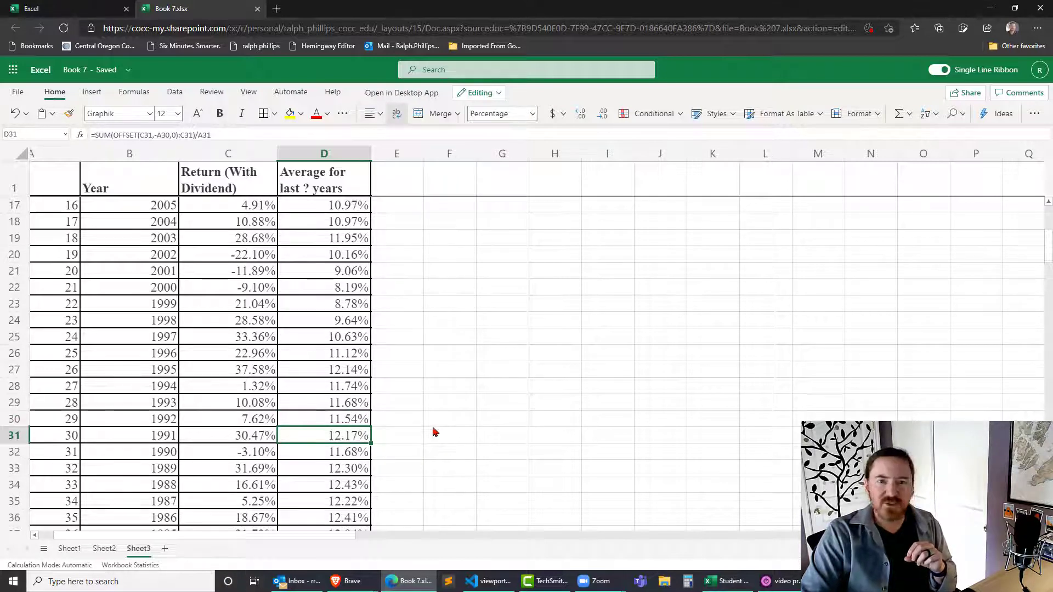
pyautogui.scroll(-2, 432, 431)
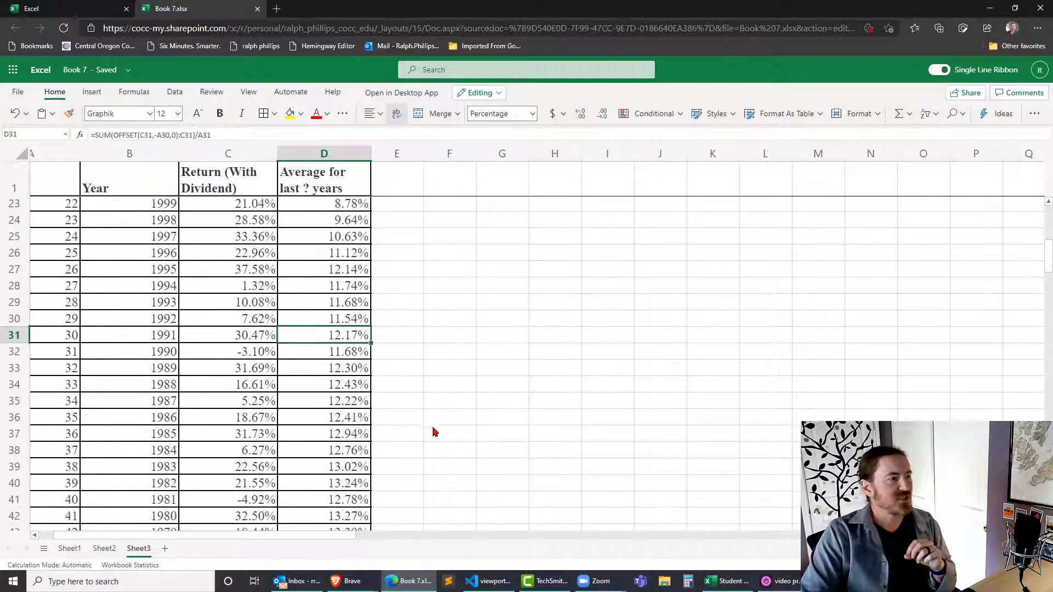
pyautogui.click(219, 113)
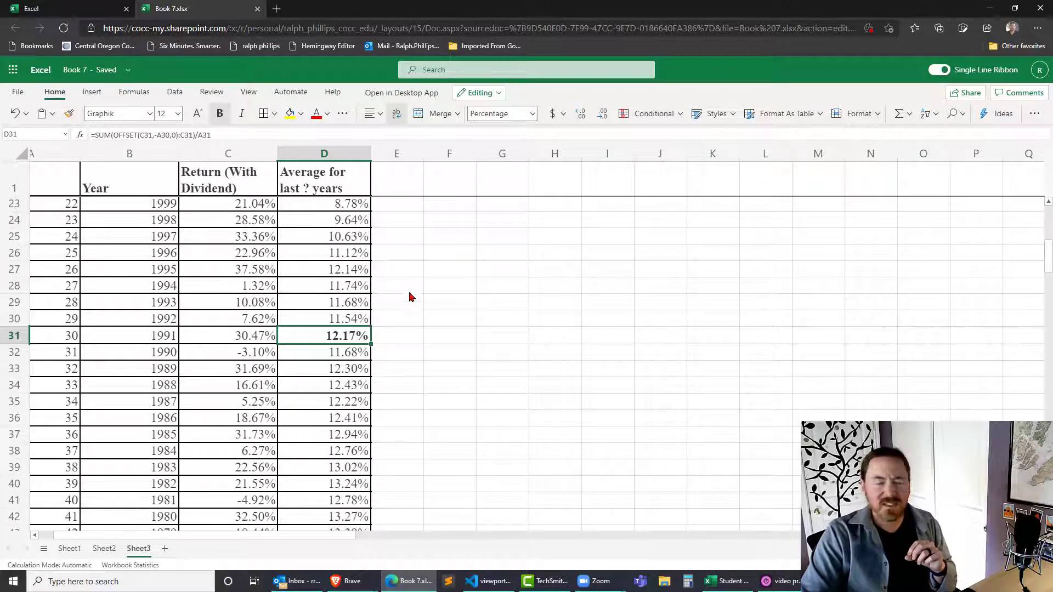
pyautogui.scroll(-4, 413, 337)
pyautogui.scroll(-2, 413, 336)
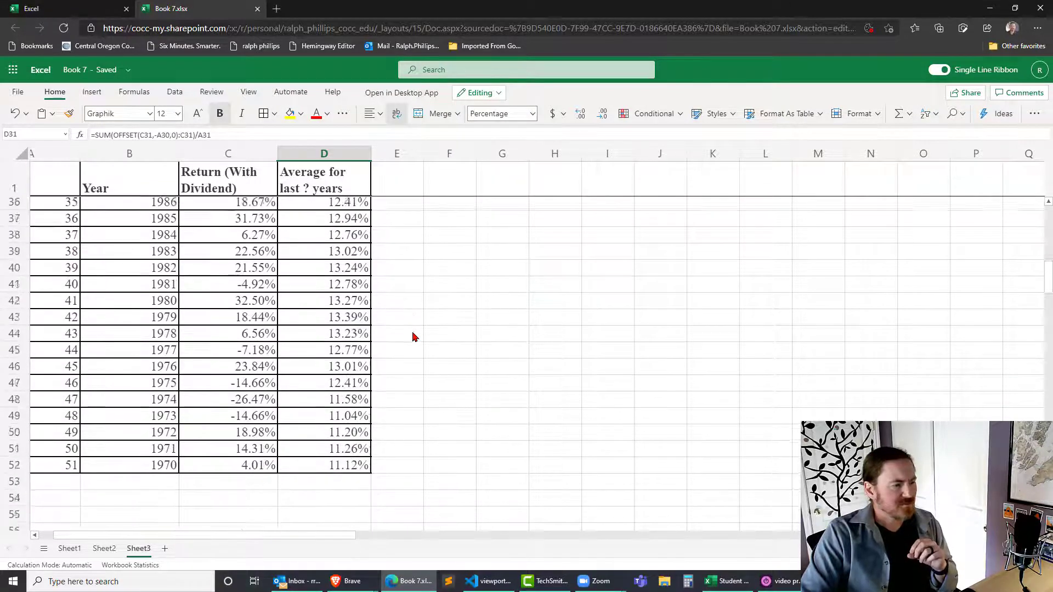
pyautogui.click(360, 388)
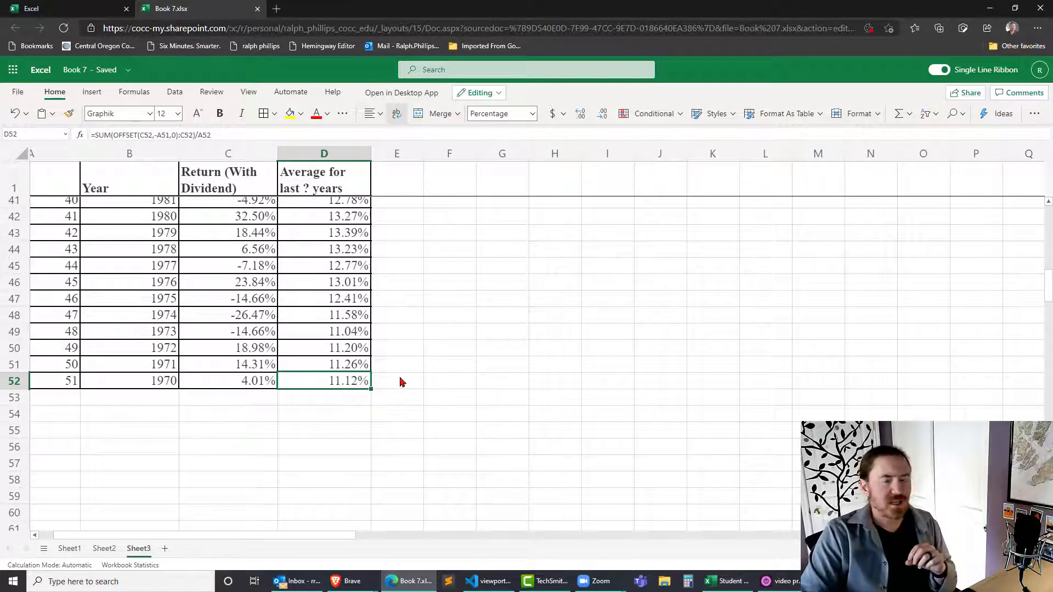
pyautogui.click(219, 114)
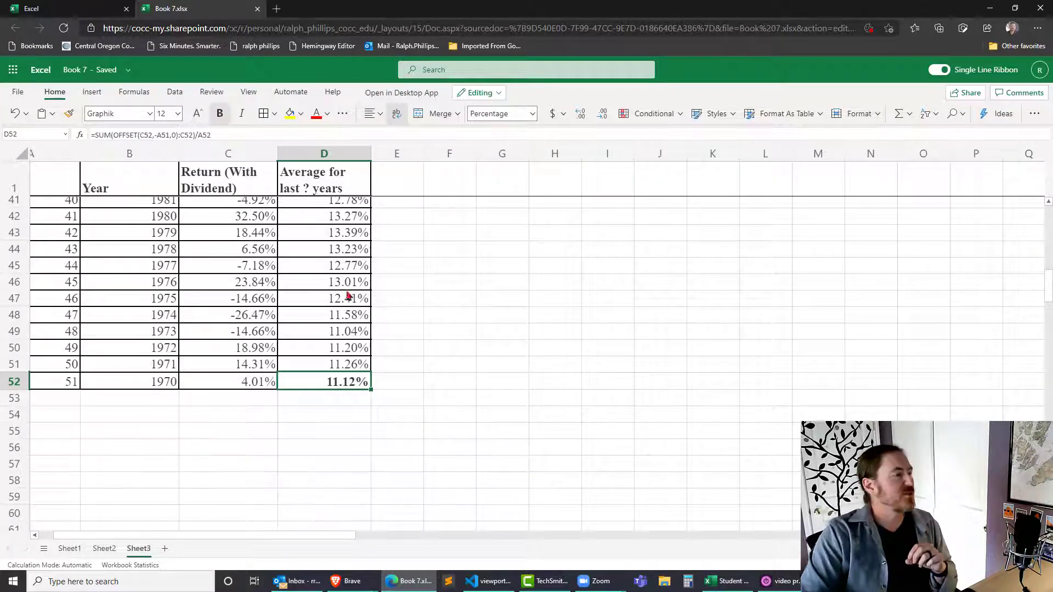
# Review the averages in column D from the two-year figure down to the 51-year figure
pyautogui.scroll(13, 393, 345)
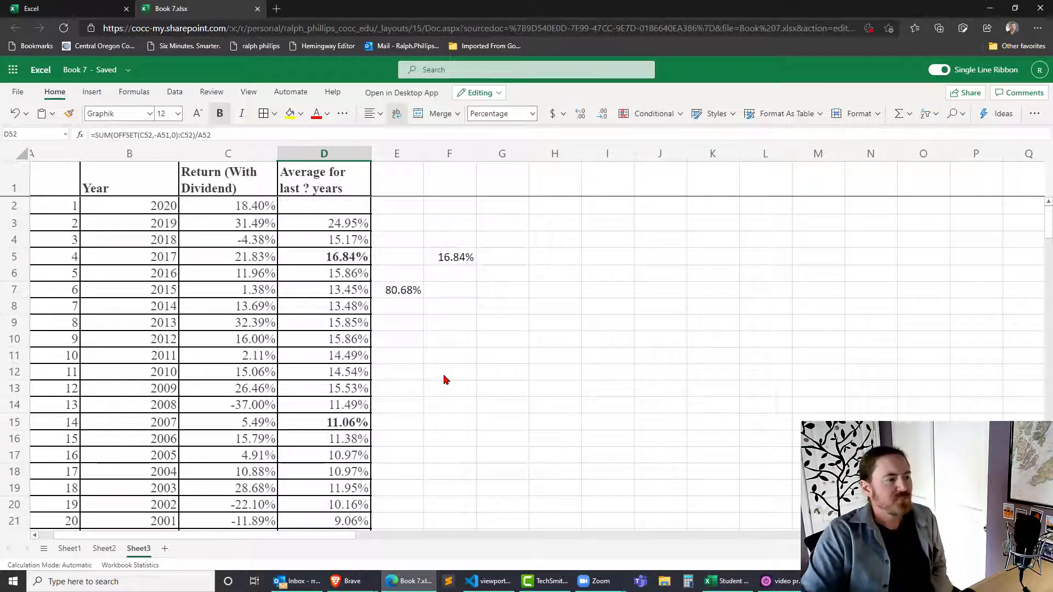
pyautogui.click(356, 225)
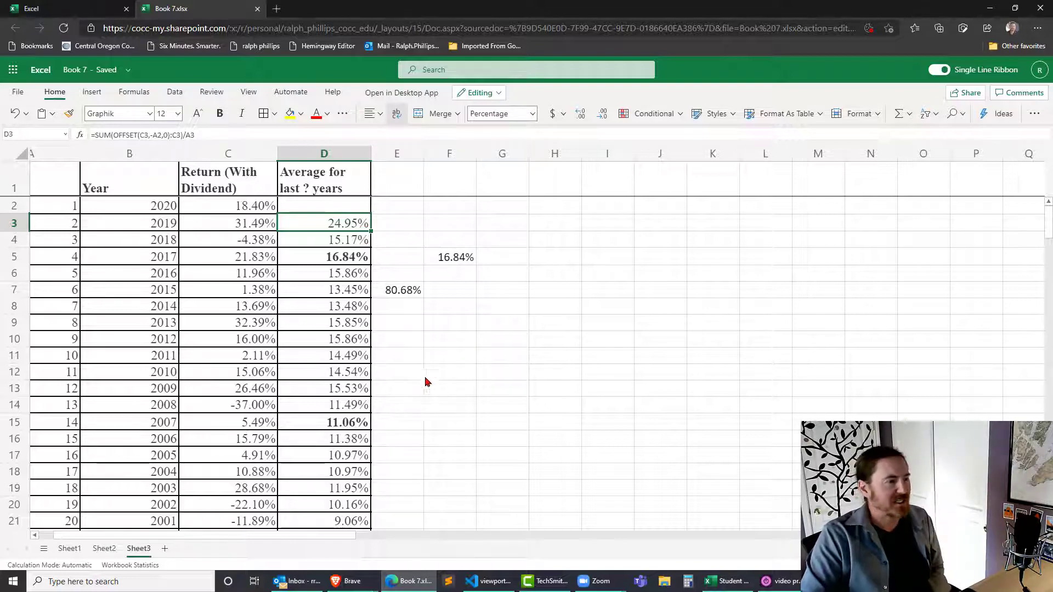
pyautogui.scroll(-6, 433, 345)
pyautogui.scroll(-3, 435, 345)
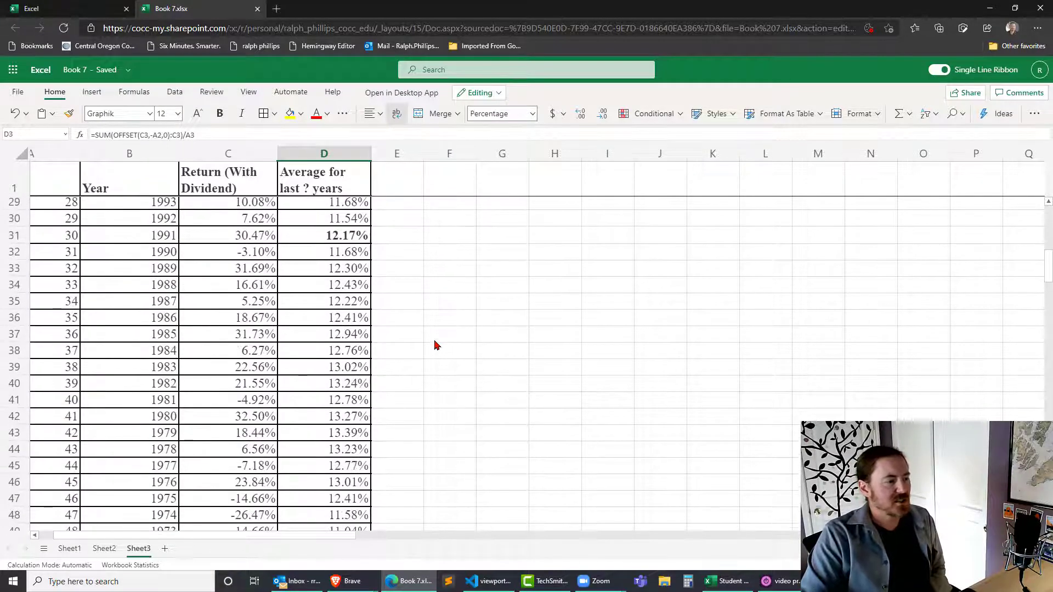
pyautogui.scroll(1, 435, 345)
pyautogui.scroll(-2, 435, 345)
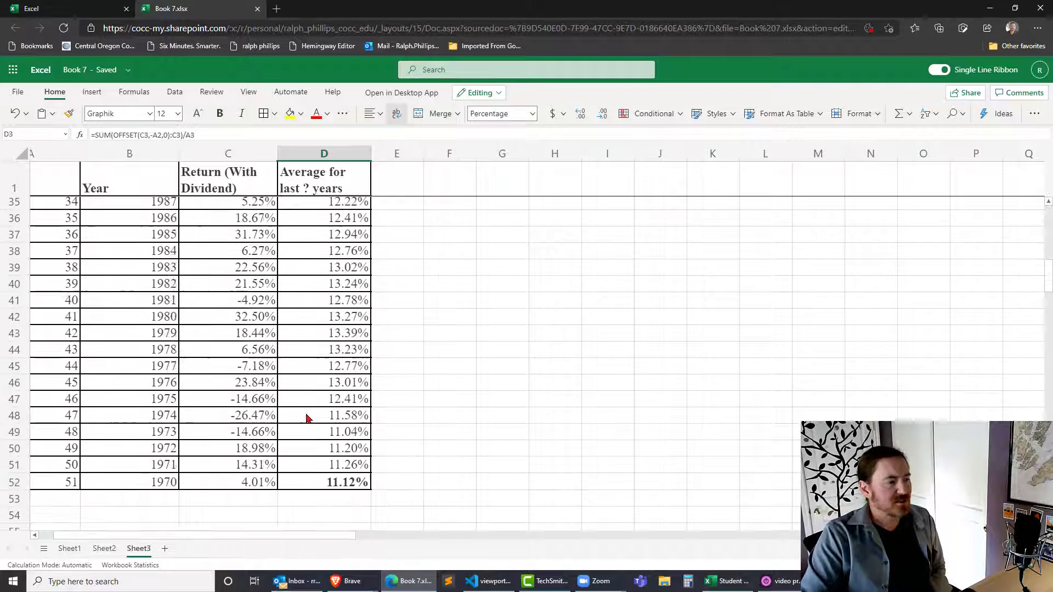
pyautogui.click(342, 436)
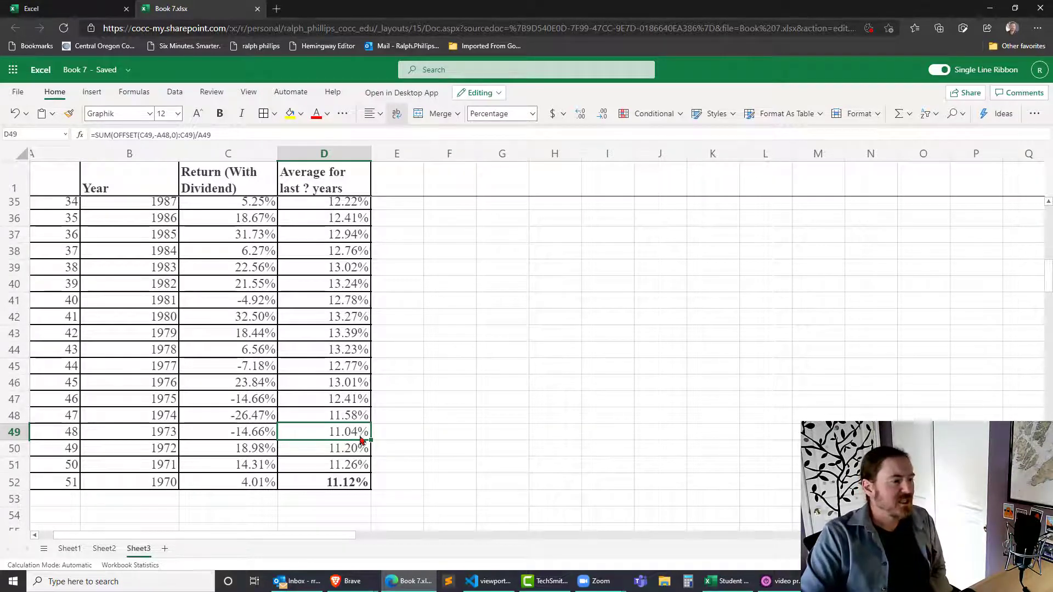
pyautogui.scroll(11, 354, 457)
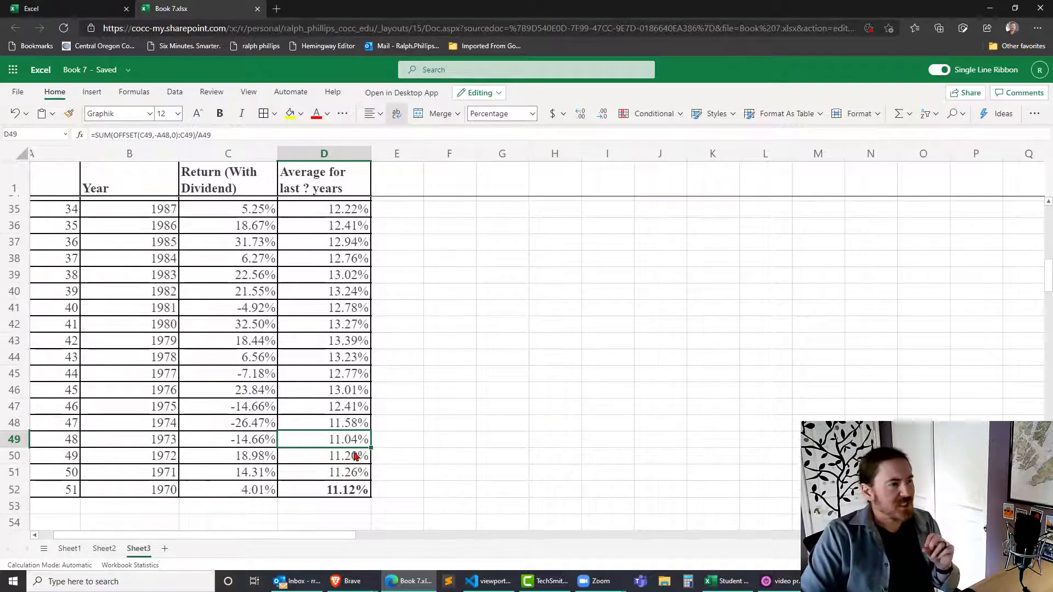
# Widen column D so that a full average formula such as the one in D6 fits on one line
pyautogui.click(351, 280)
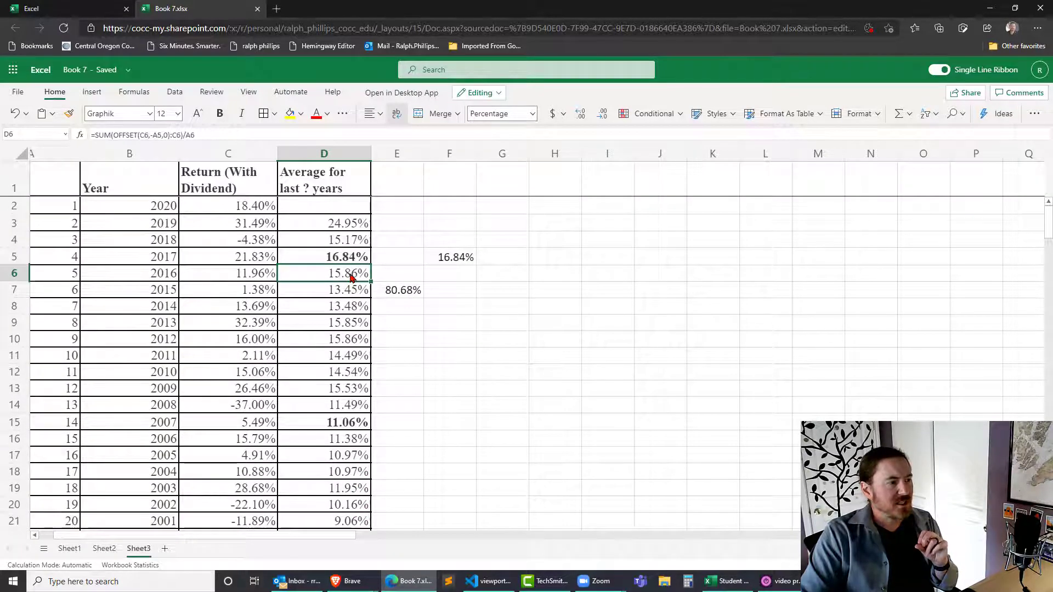
pyautogui.doubleClick(351, 280)
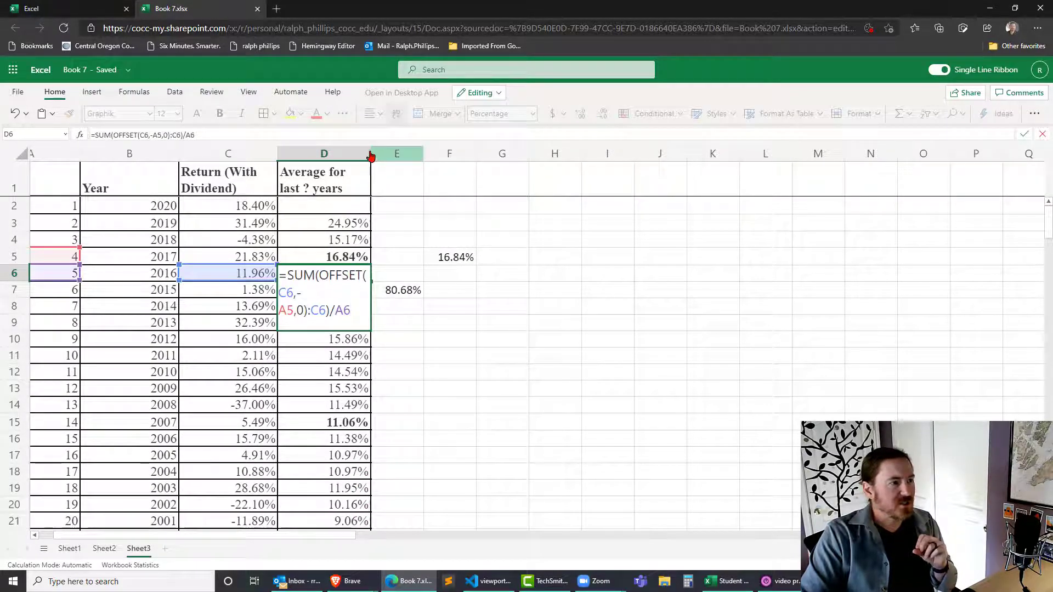
pyautogui.press('Escape')
pyautogui.moveTo(371, 150); pyautogui.dragTo(542, 153)
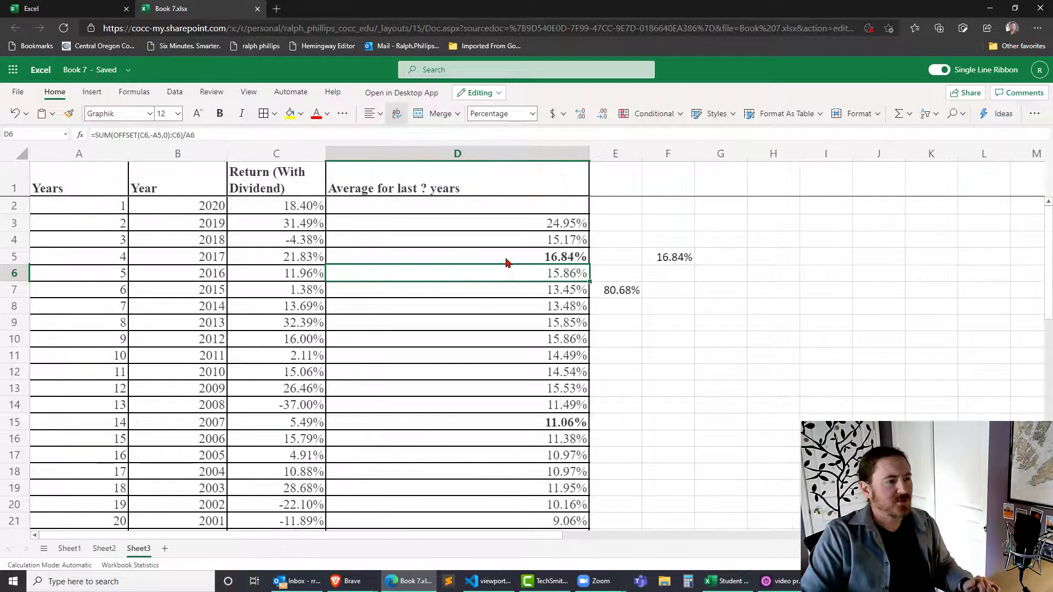
# Examine the D5 formula, first its OFFSET(C5,-A4,0):C5 range and then its A5 divisor, leaving it unchanged
pyautogui.doubleClick(472, 258)
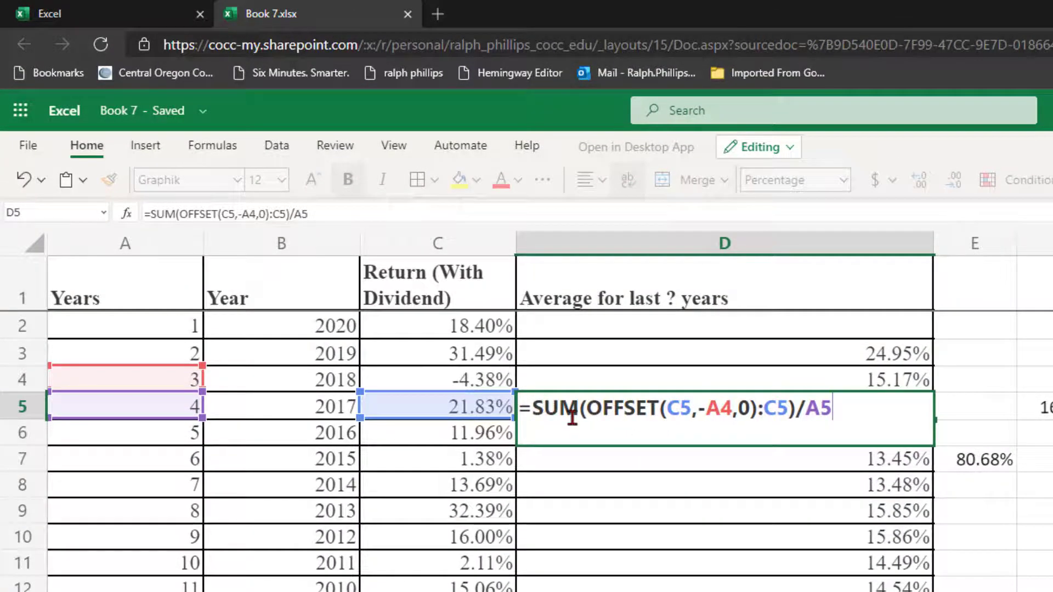
pyautogui.moveTo(586, 409); pyautogui.dragTo(790, 414)
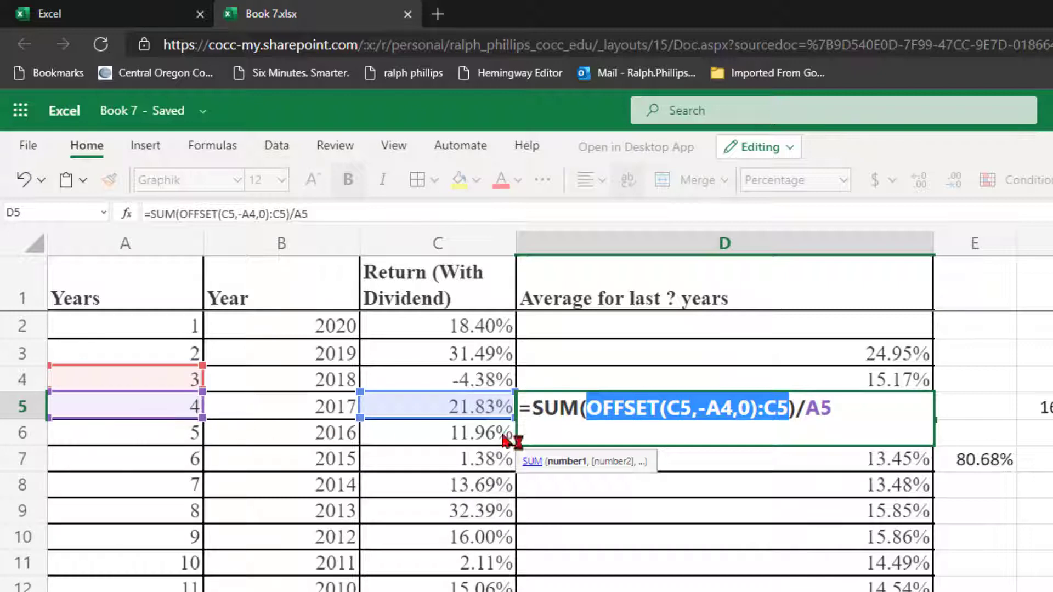
pyautogui.doubleClick(808, 408)
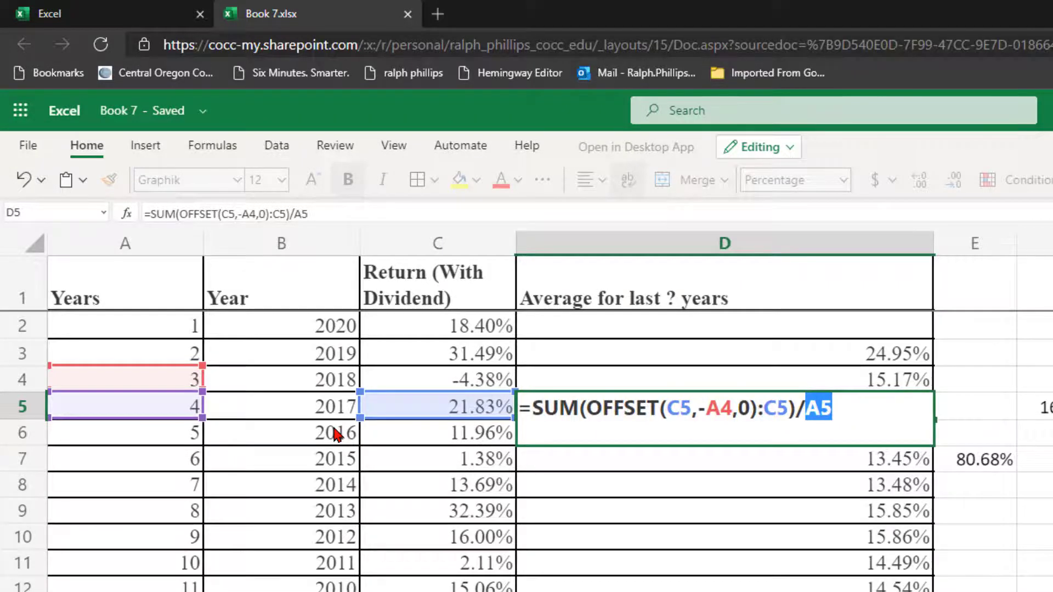
pyautogui.press('Return')
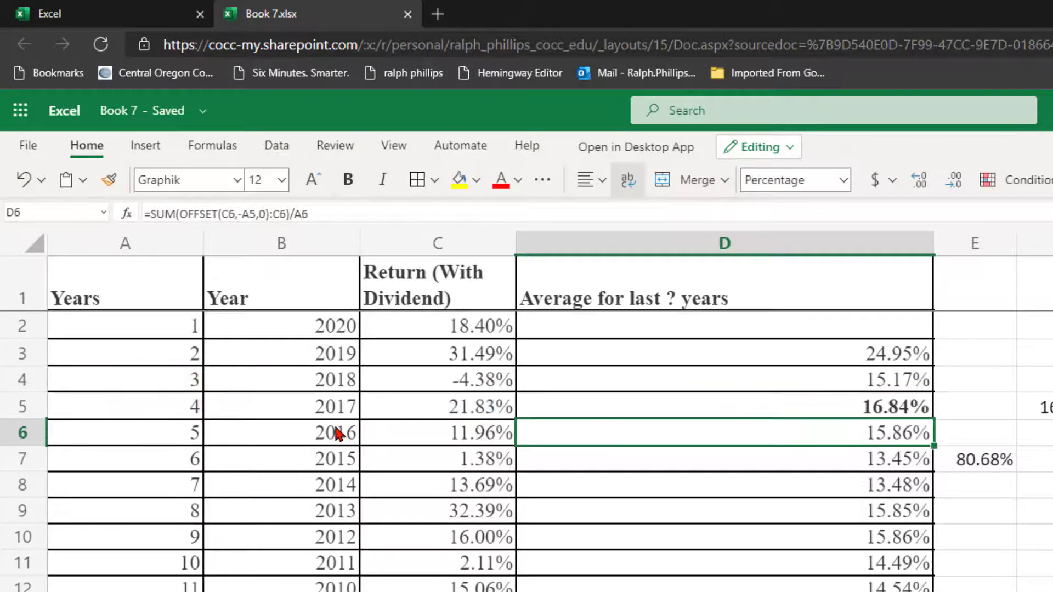